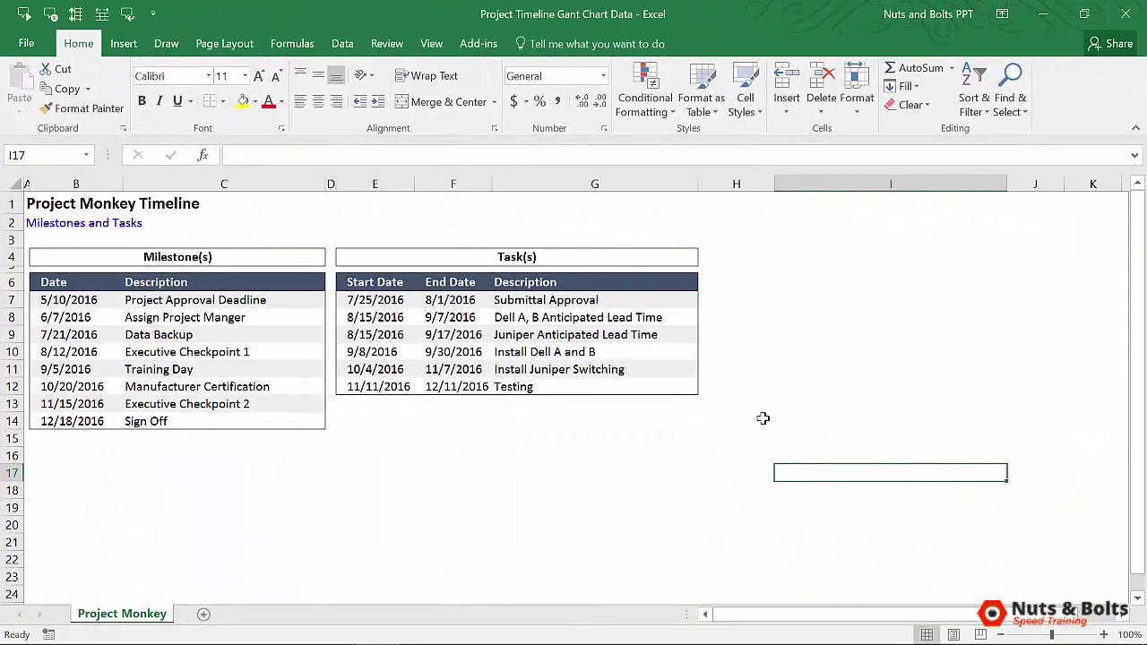
- Select the Excel data range A1:H17, deselect it, and switch to the Project Monkey Timeline presentation
{"action": "left_click_drag", "start_coordinate": [27, 204], "coordinate": [760, 476]}
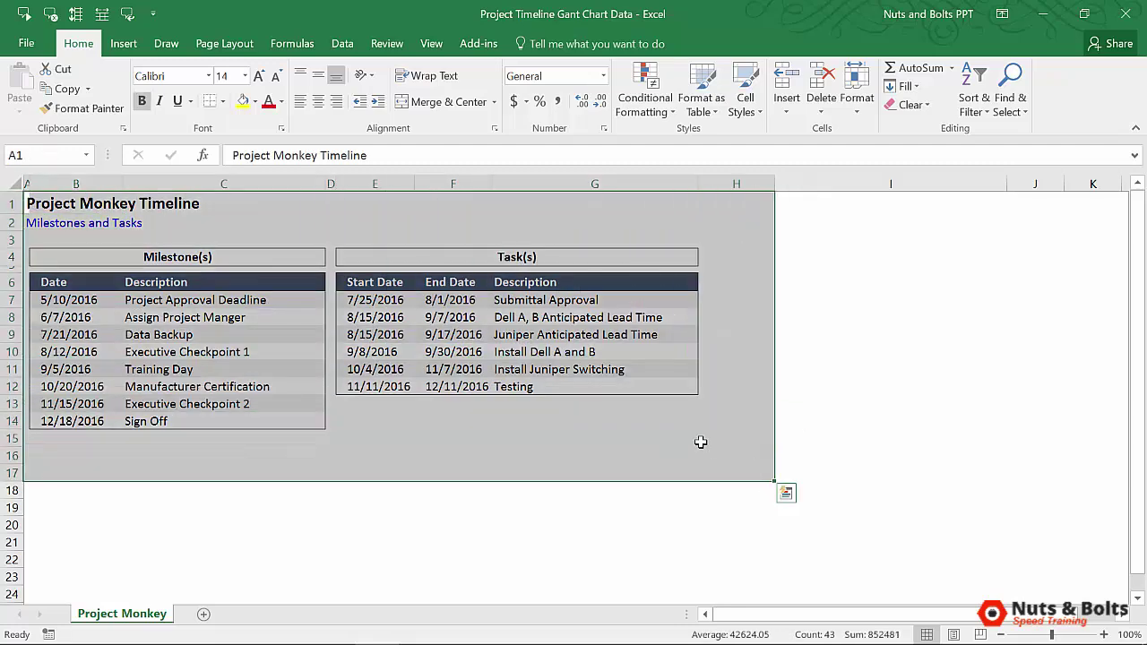
{"action": "left_click", "coordinate": [485, 423]}
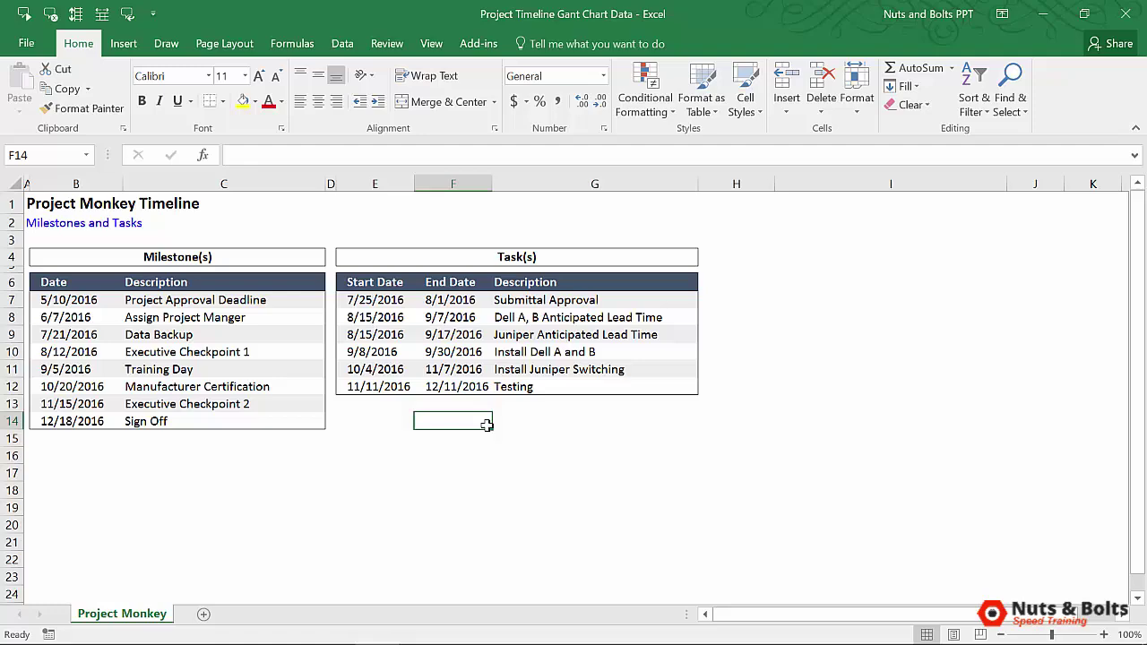
{"action": "key", "text": "alt+Tab"}
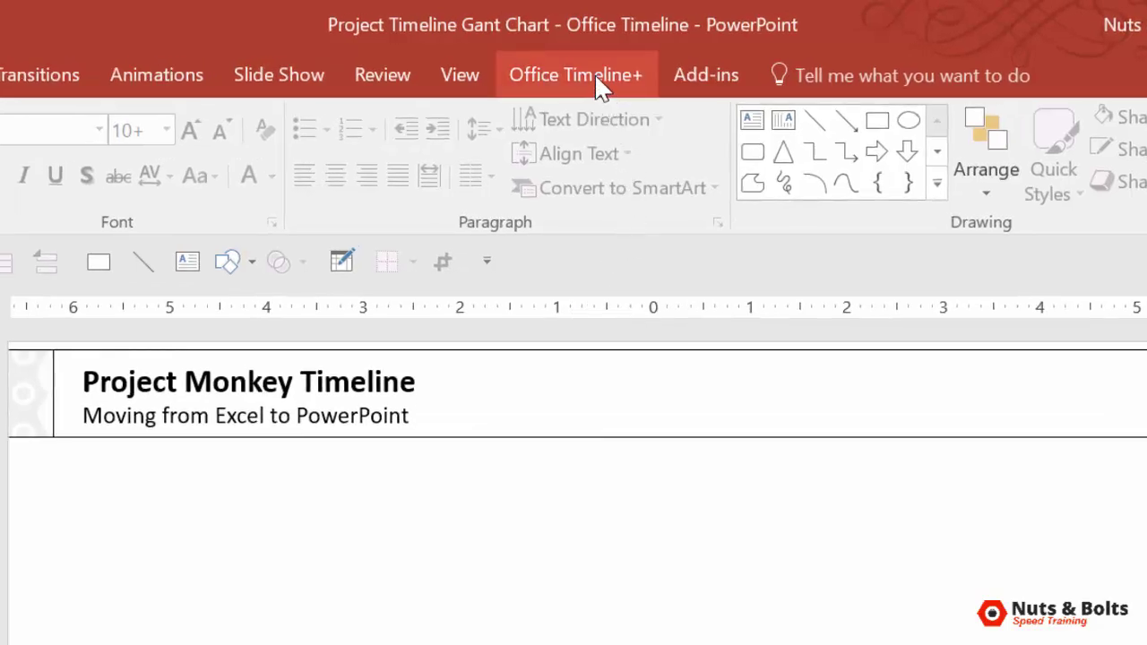
- Start a new Office Timeline from the Metro template, reaching the empty milestone-entry step
{"action": "left_click", "coordinate": [595, 77]}
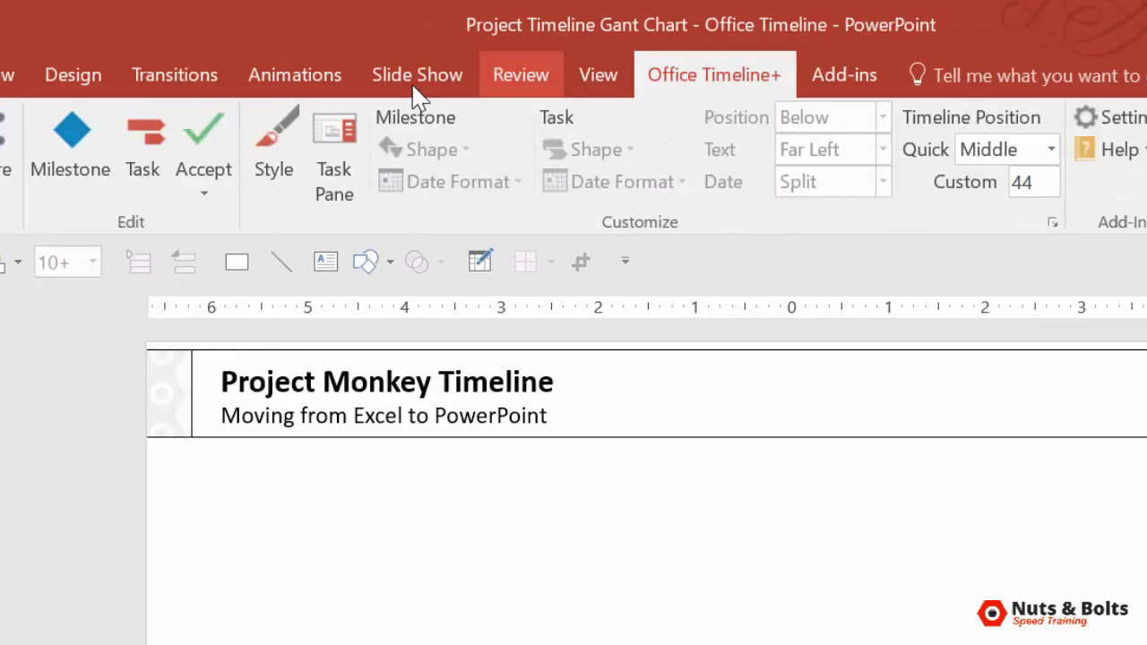
{"action": "left_click", "coordinate": [15, 134]}
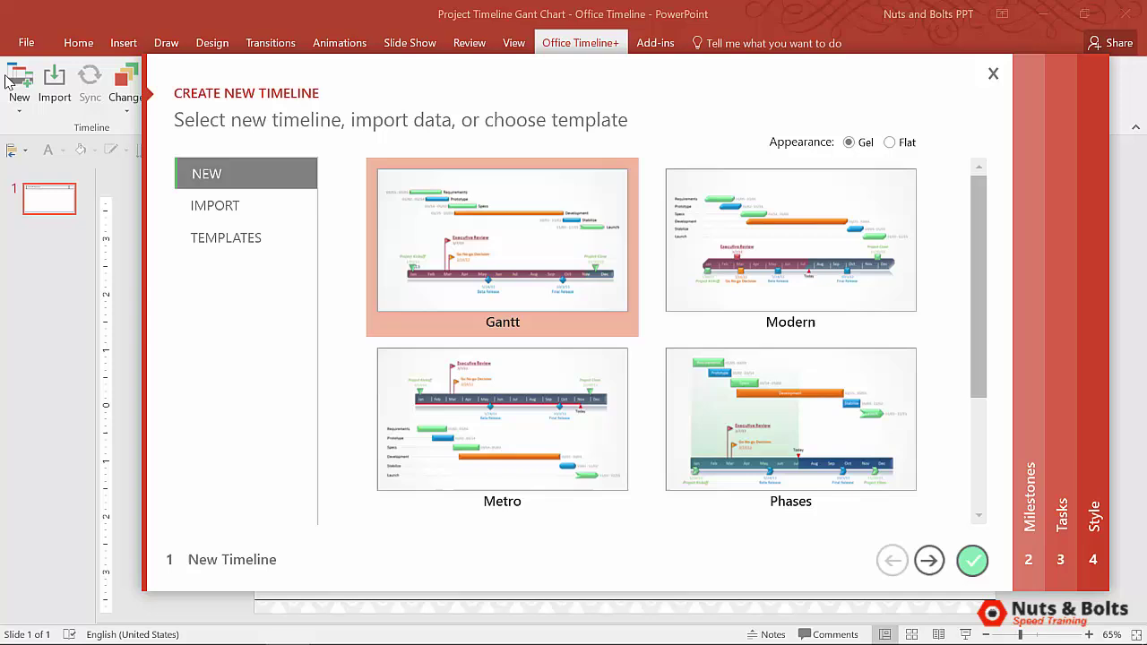
{"action": "double_click", "coordinate": [515, 410]}
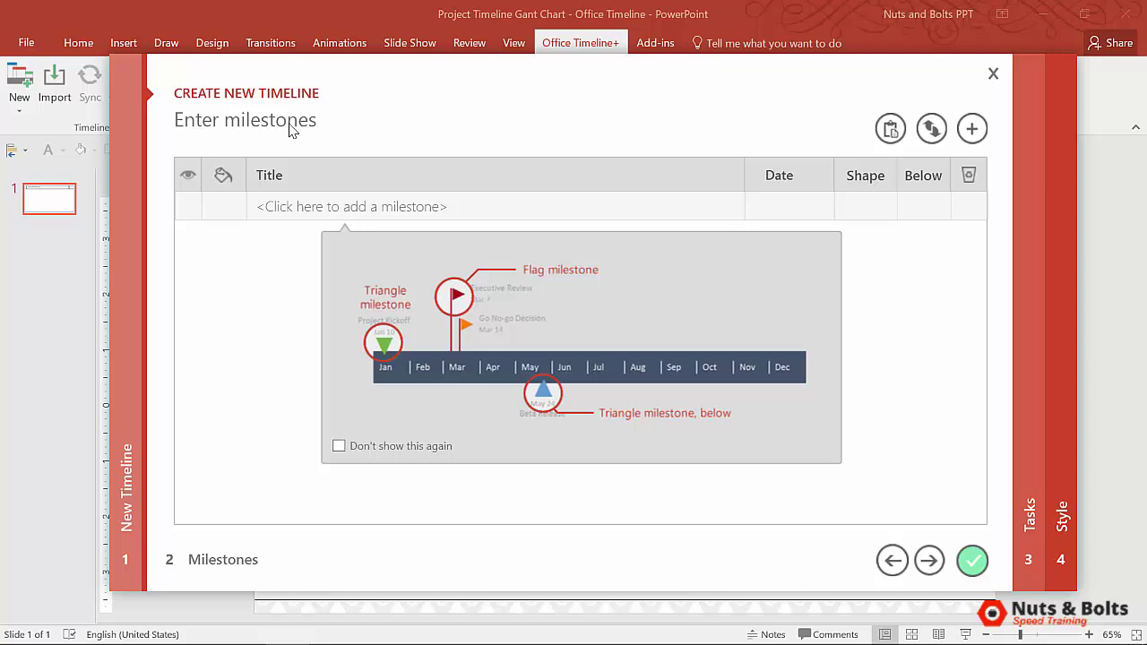
- Copy the eight milestone dates and descriptions (B7:C14) from Excel and return to the wizard
{"action": "key", "text": "alt+Tab"}
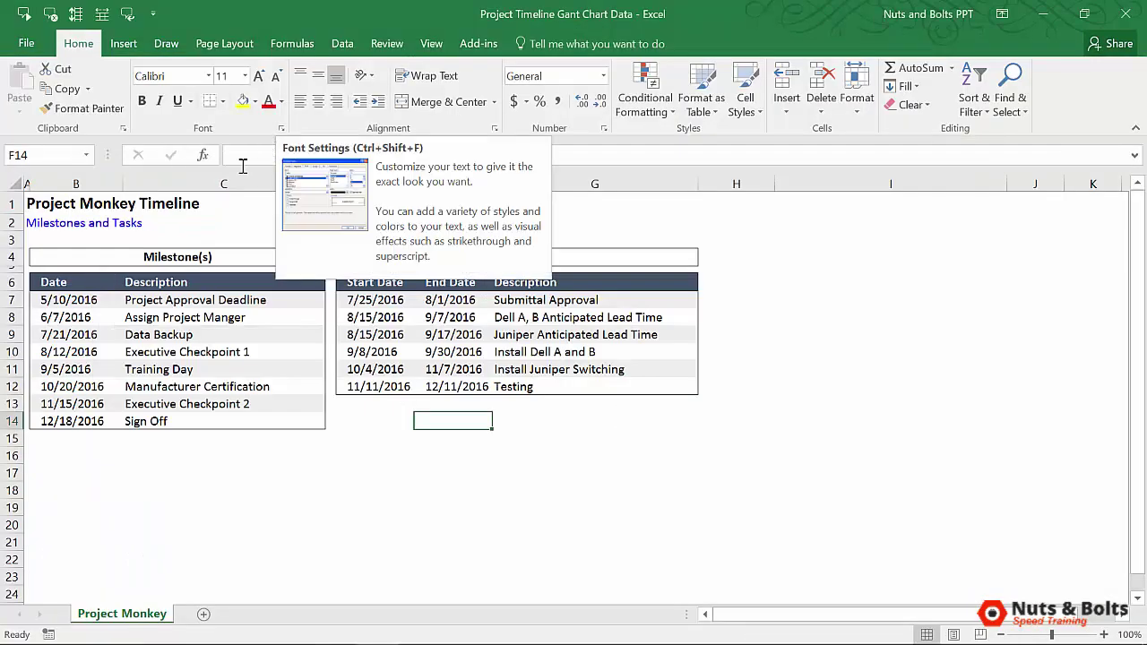
{"action": "left_click_drag", "start_coordinate": [51, 300], "coordinate": [218, 421]}
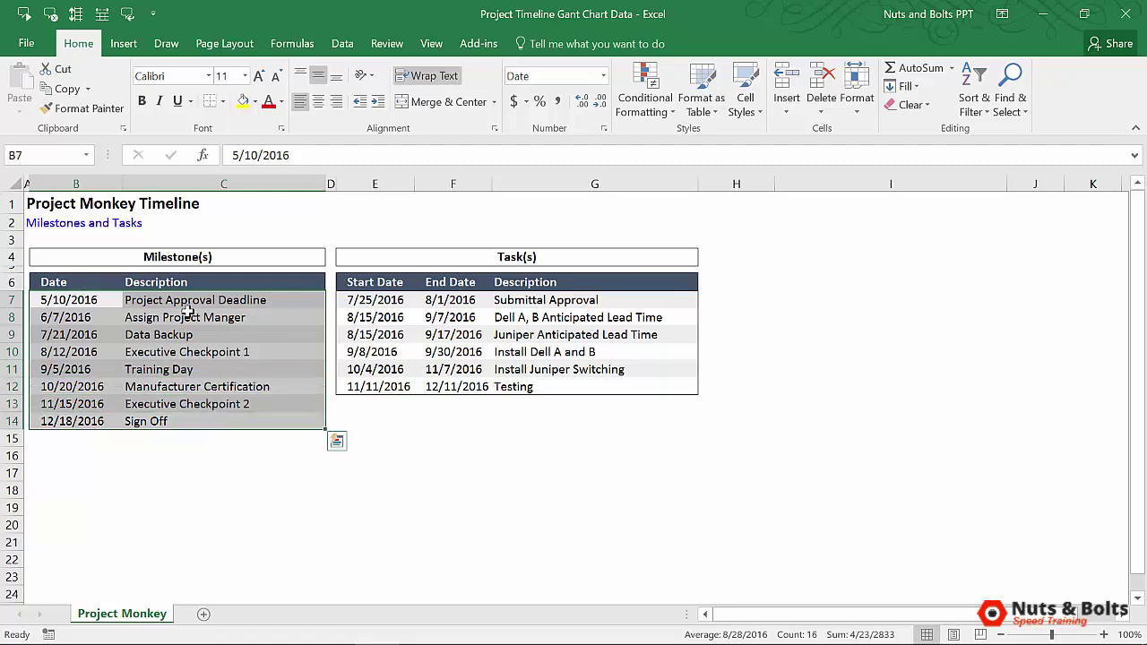
{"action": "key", "text": "ctrl+c"}
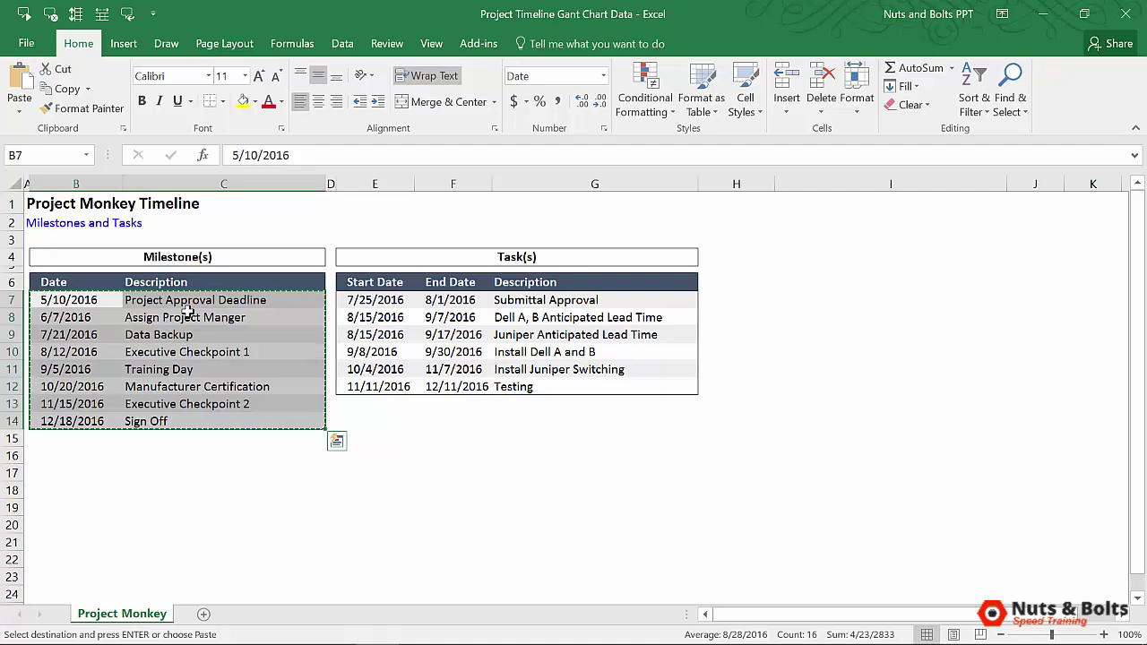
{"action": "key", "text": "alt+Tab"}
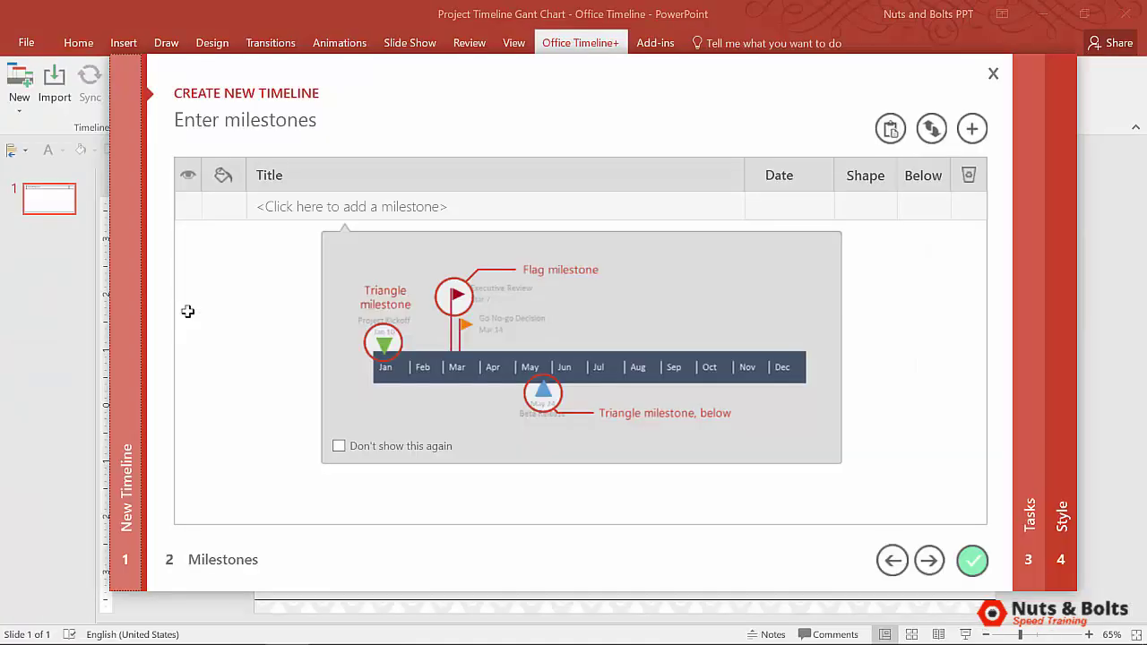
- Paste the eight copied milestones as separate rows, removing the mis-pasted single row
{"action": "left_click", "coordinate": [397, 209]}
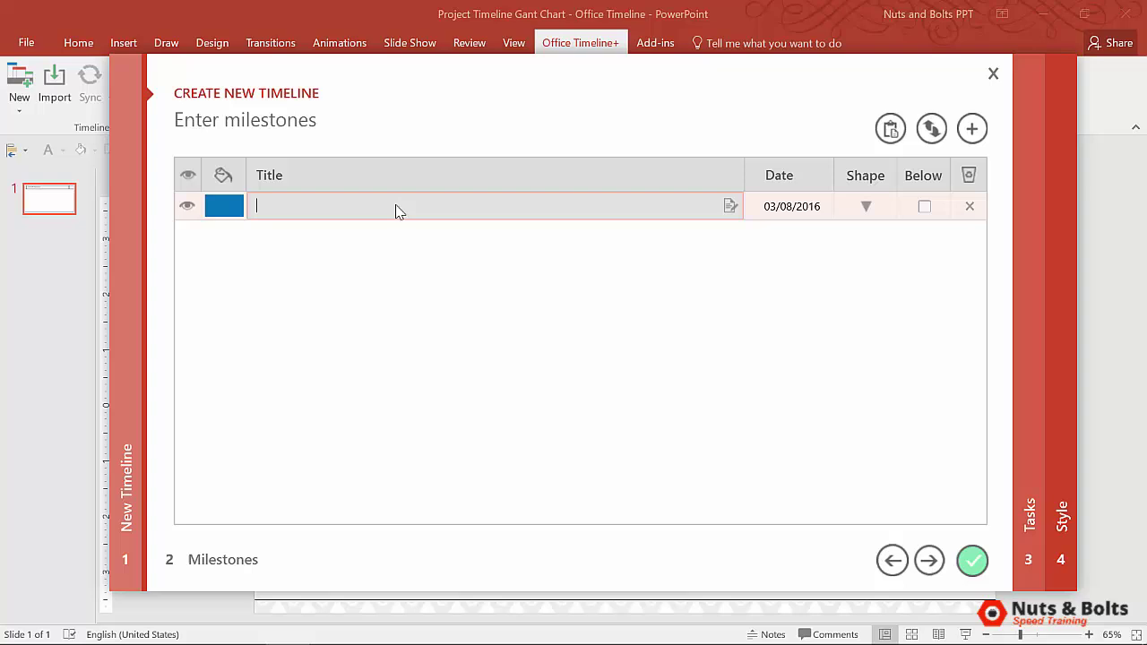
{"action": "key", "text": "ctrl+v"}
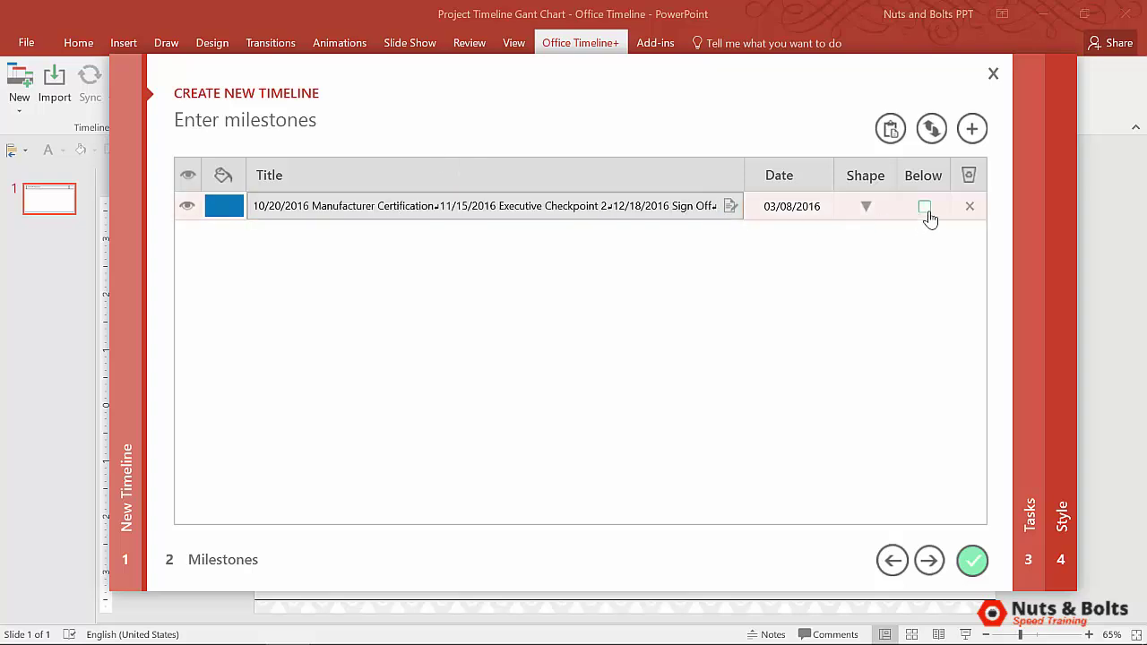
{"action": "left_click", "coordinate": [968, 209]}
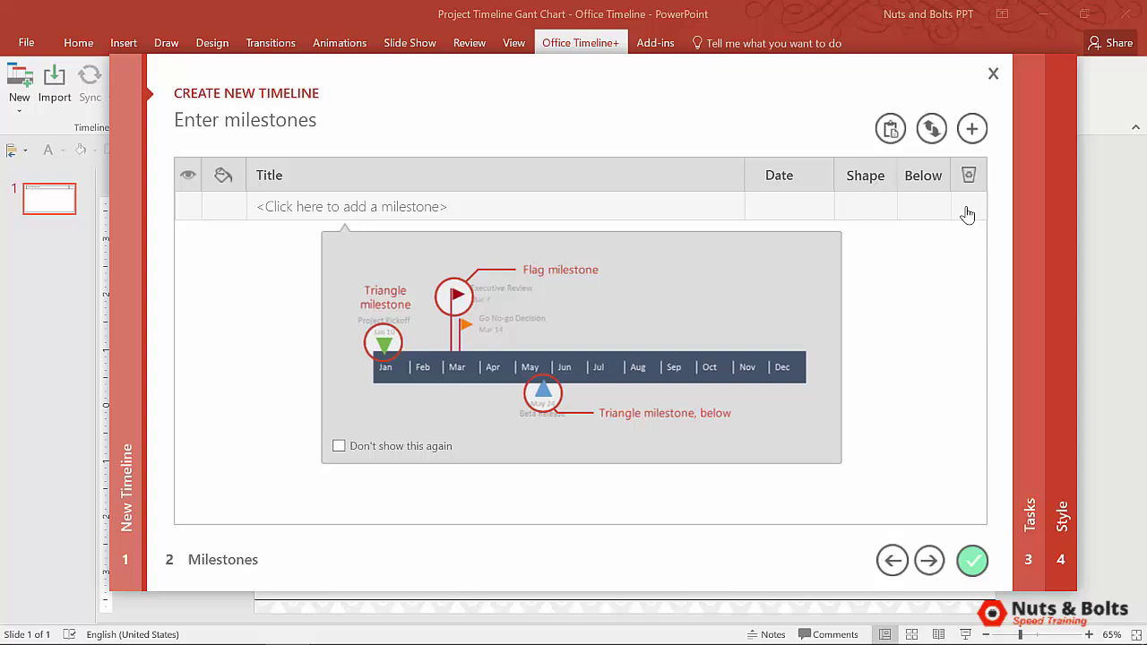
{"action": "left_click", "coordinate": [890, 129]}
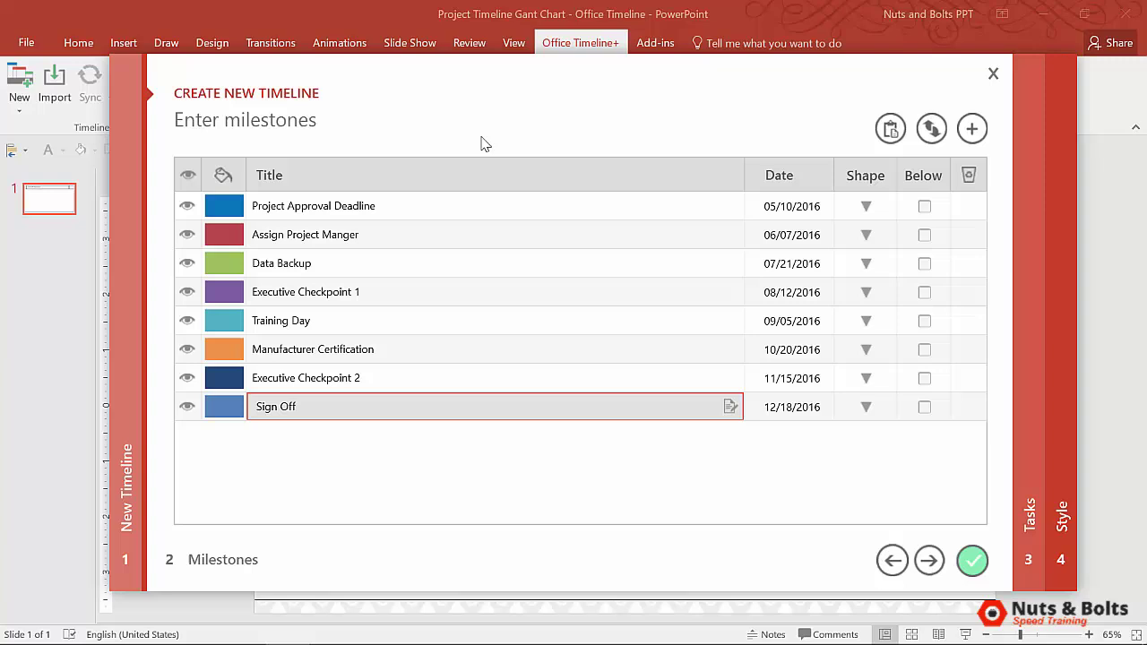
- Check the Sign Off milestone's colour, date and shape unchanged, then advance to the tasks step
{"action": "left_click", "coordinate": [226, 408]}
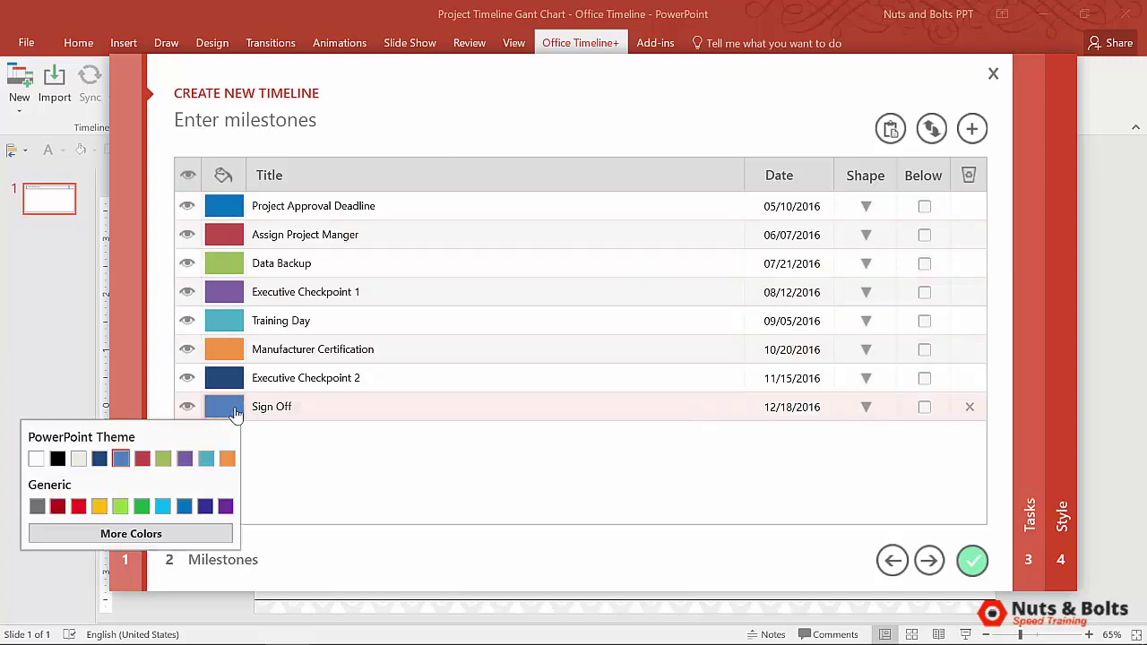
{"action": "left_click", "coordinate": [809, 418]}
{"action": "left_click", "coordinate": [809, 418]}
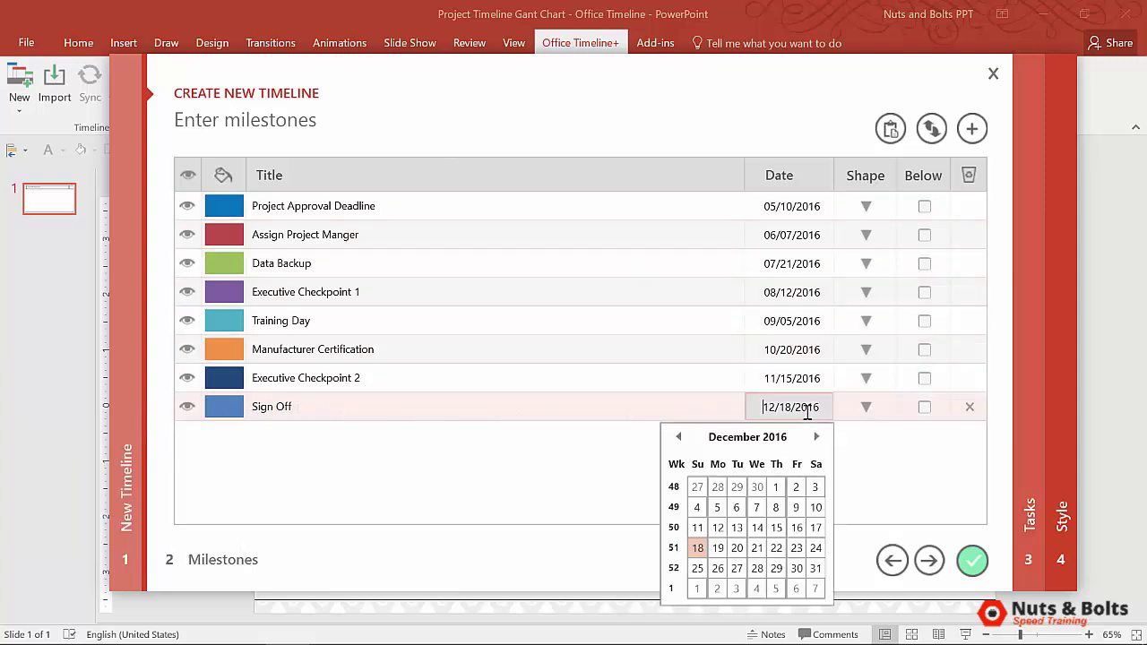
{"action": "left_click", "coordinate": [865, 413]}
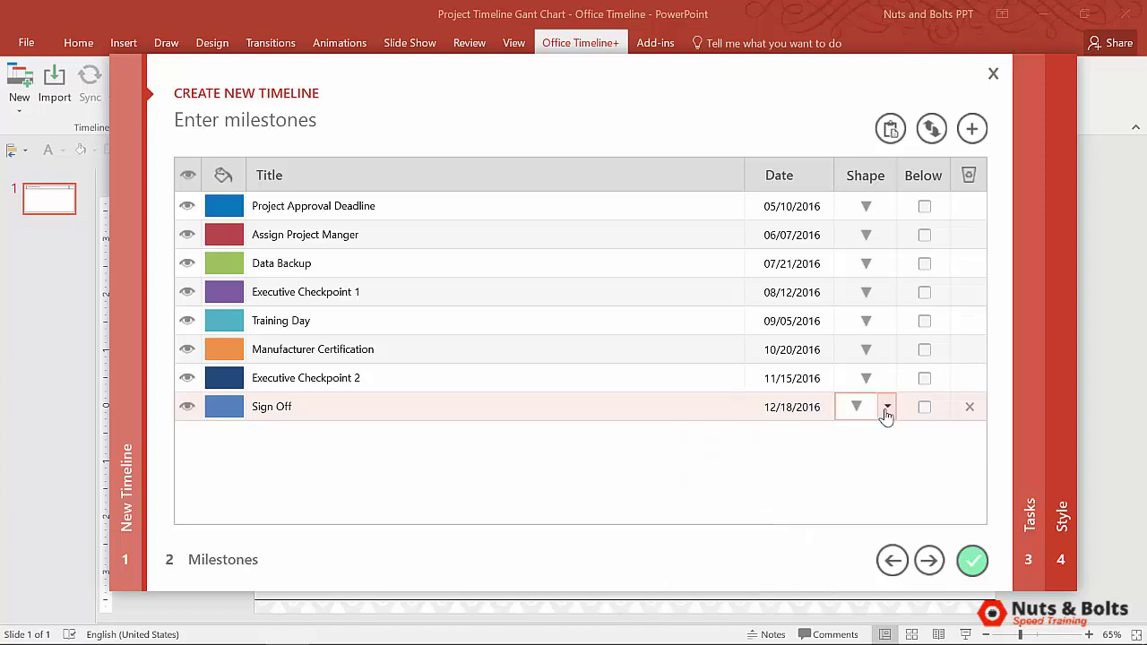
{"action": "left_click", "coordinate": [887, 408]}
{"action": "left_click", "coordinate": [888, 410]}
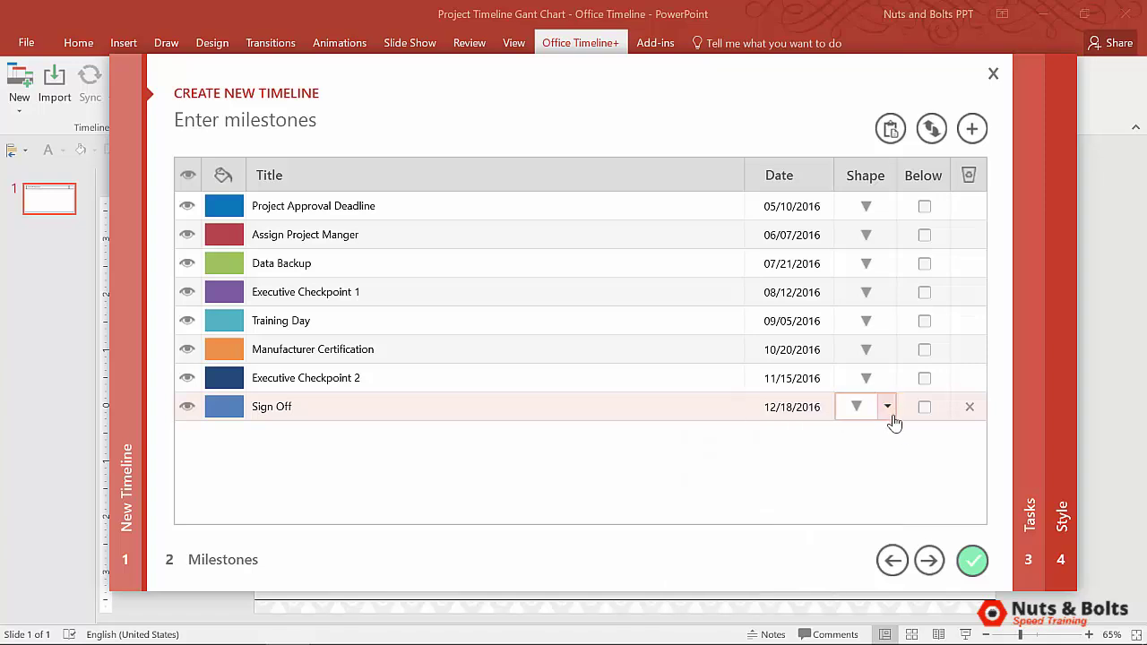
{"action": "left_click", "coordinate": [929, 560]}
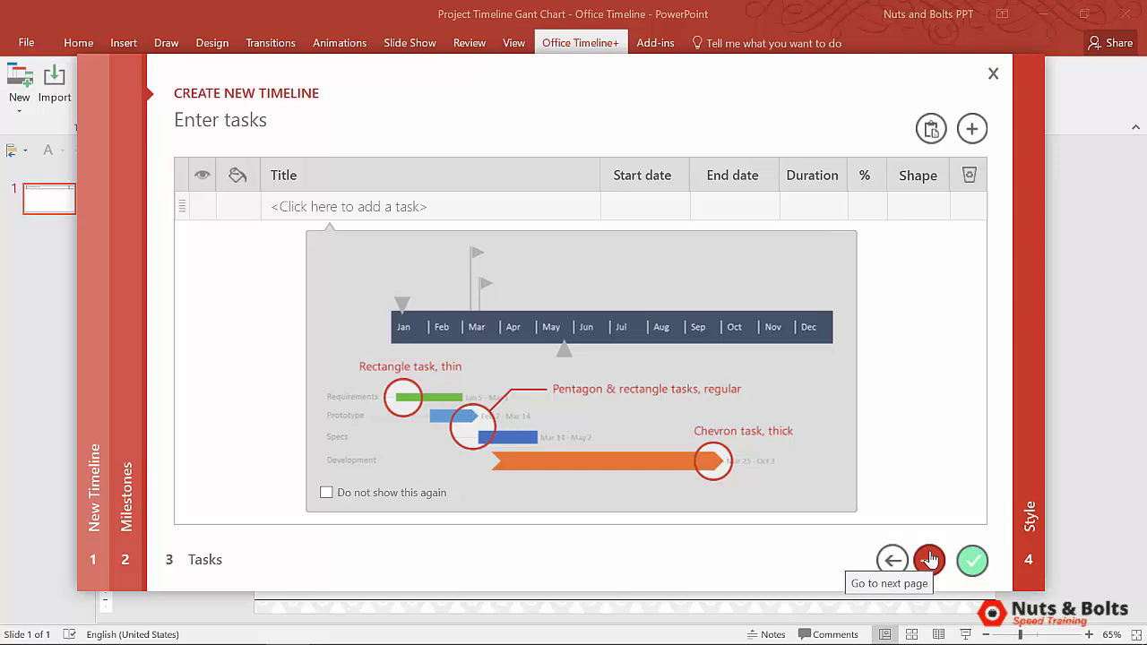
- Copy the six tasks with start and end dates (E7:G12) from Excel and return to the wizard
{"action": "key", "text": "alt+Tab"}
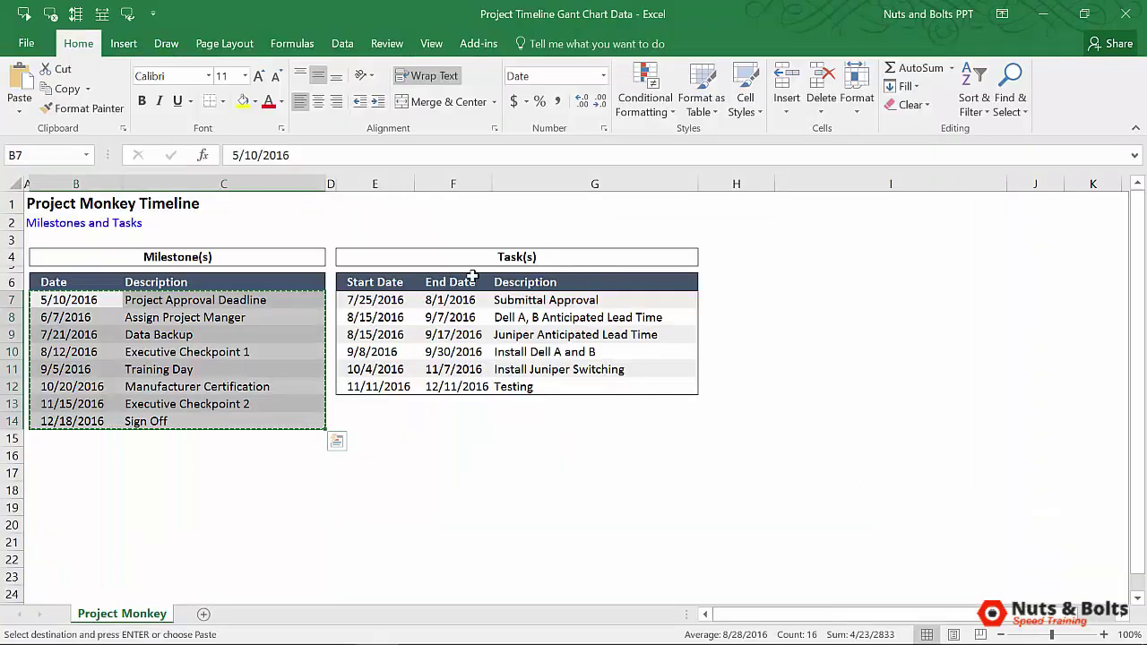
{"action": "left_click_drag", "start_coordinate": [380, 299], "coordinate": [567, 381]}
{"action": "key", "text": "ctrl+c"}
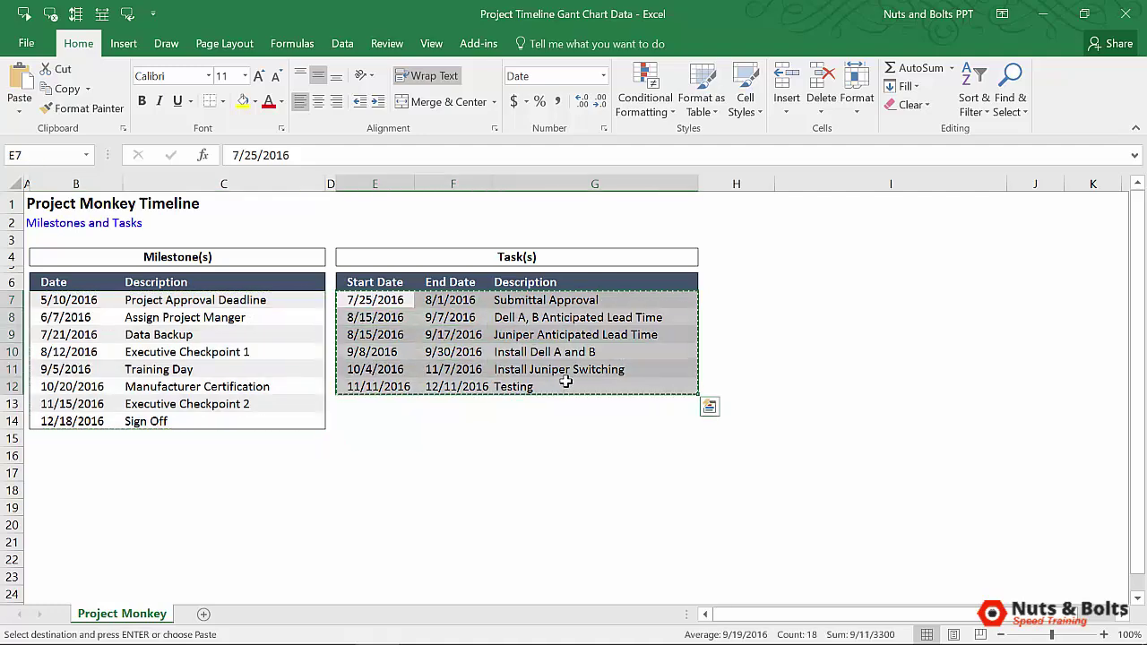
{"action": "key", "text": "alt+Tab"}
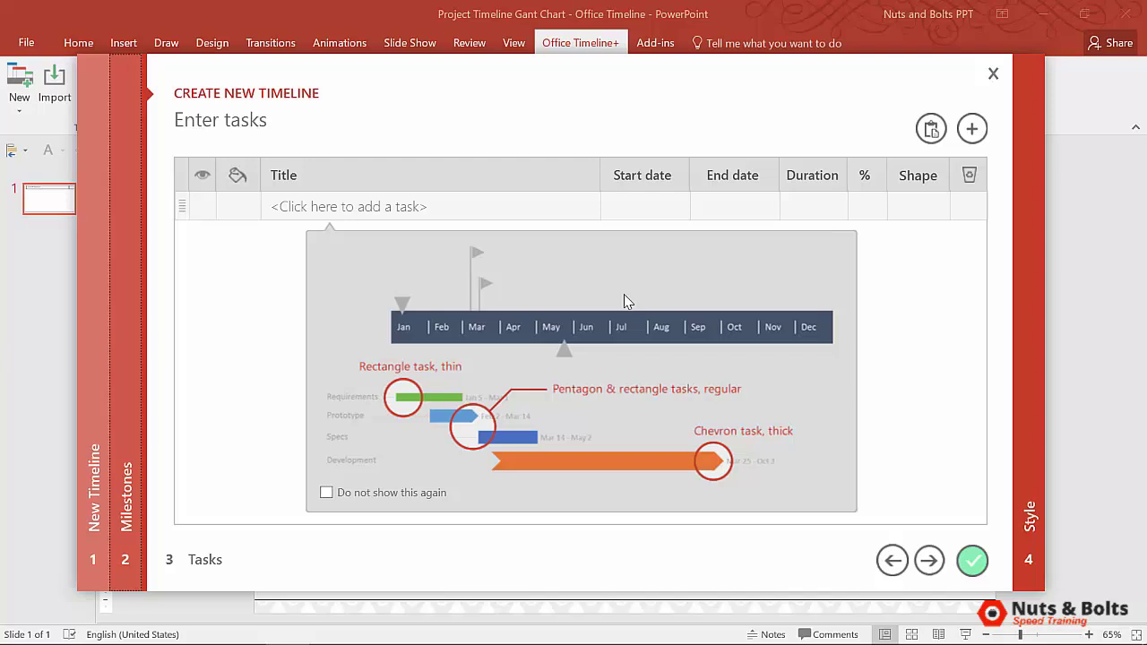
- Paste the six copied tasks as separate rows, removing the mis-pasted single row
{"action": "left_click", "coordinate": [492, 207]}
{"action": "key", "text": "ctrl+v"}
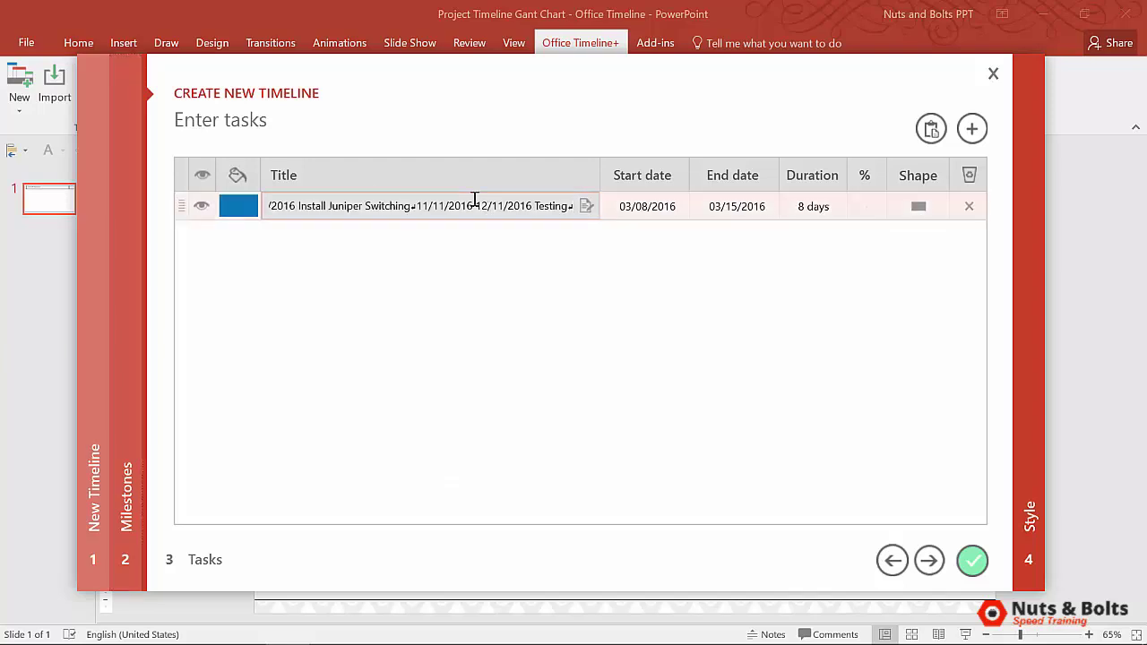
{"action": "left_click", "coordinate": [969, 207]}
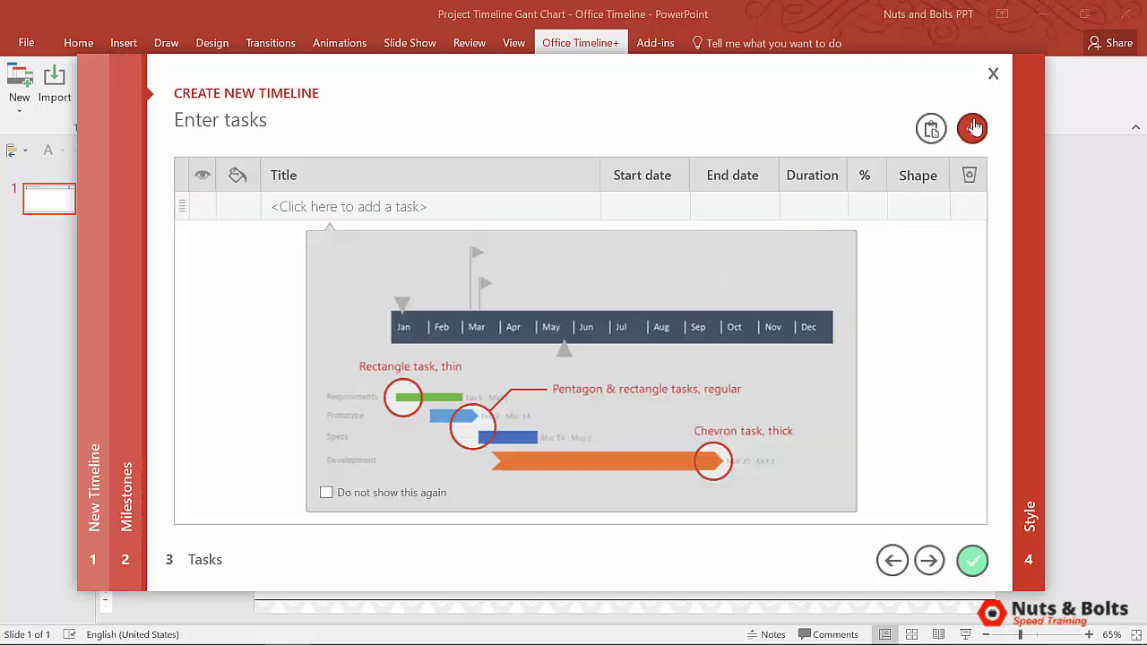
{"action": "left_click", "coordinate": [930, 129]}
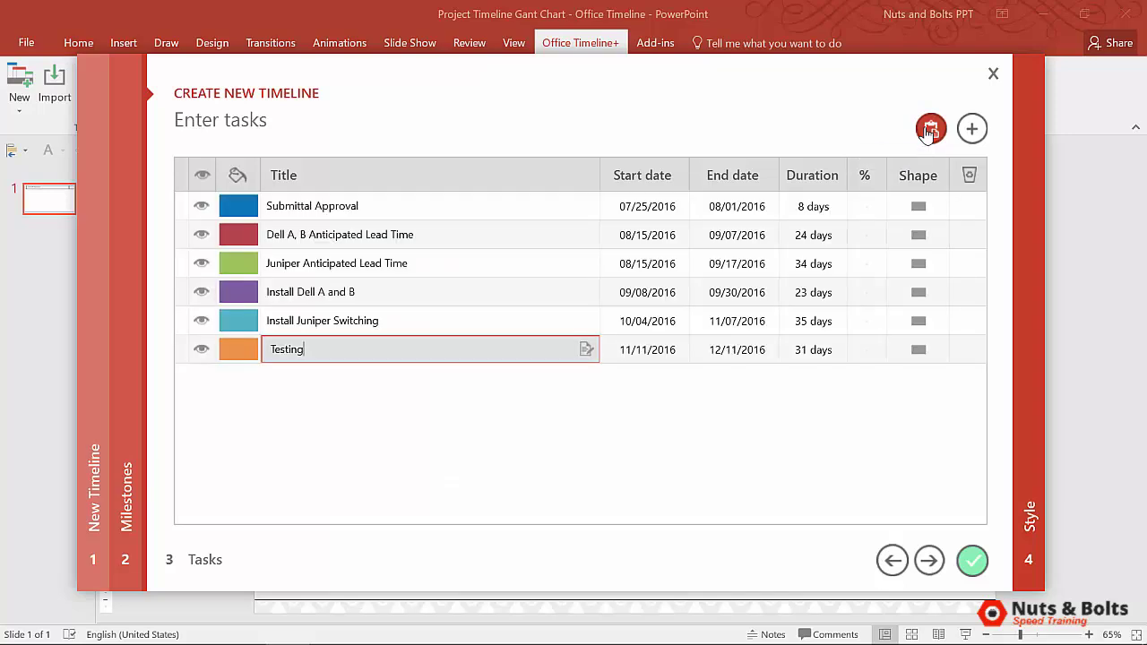
- Check the Testing task's colour and start date, then pass Style and finish building the timeline
{"action": "left_click", "coordinate": [237, 350]}
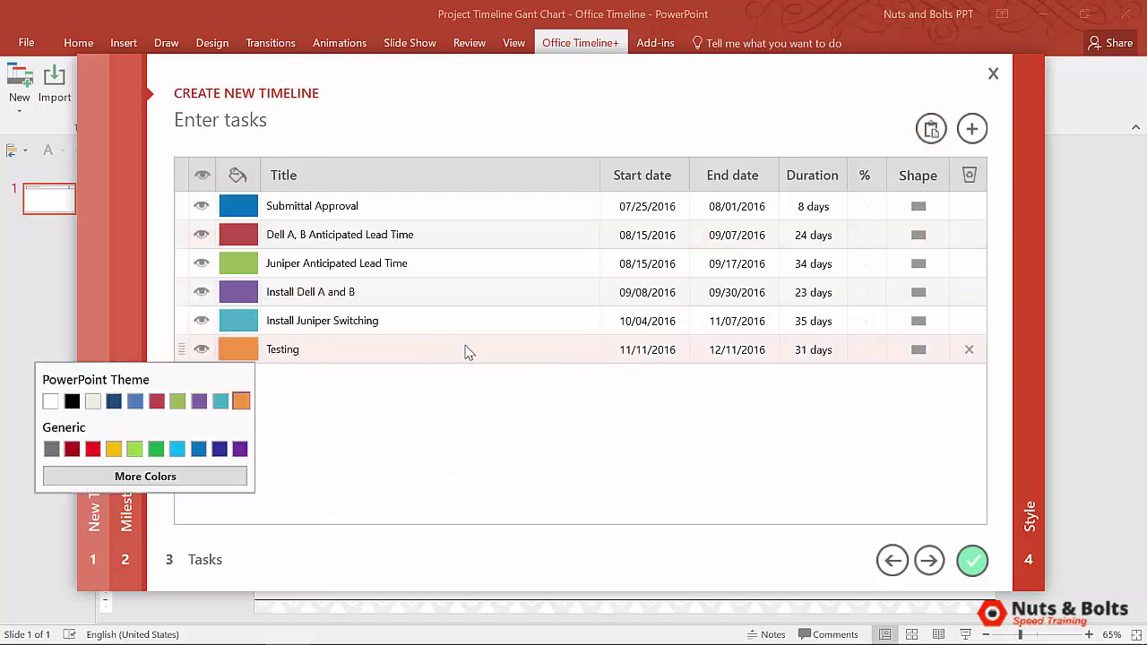
{"action": "left_click", "coordinate": [667, 356]}
{"action": "left_click", "coordinate": [868, 355]}
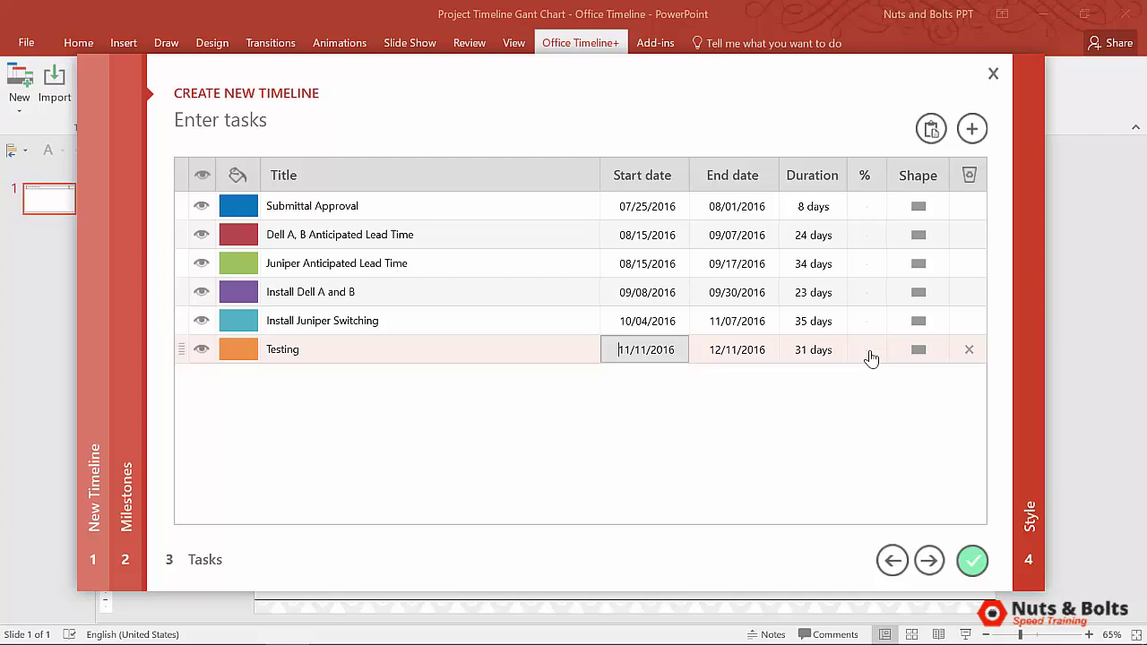
{"action": "left_click", "coordinate": [929, 565]}
{"action": "left_click", "coordinate": [929, 563]}
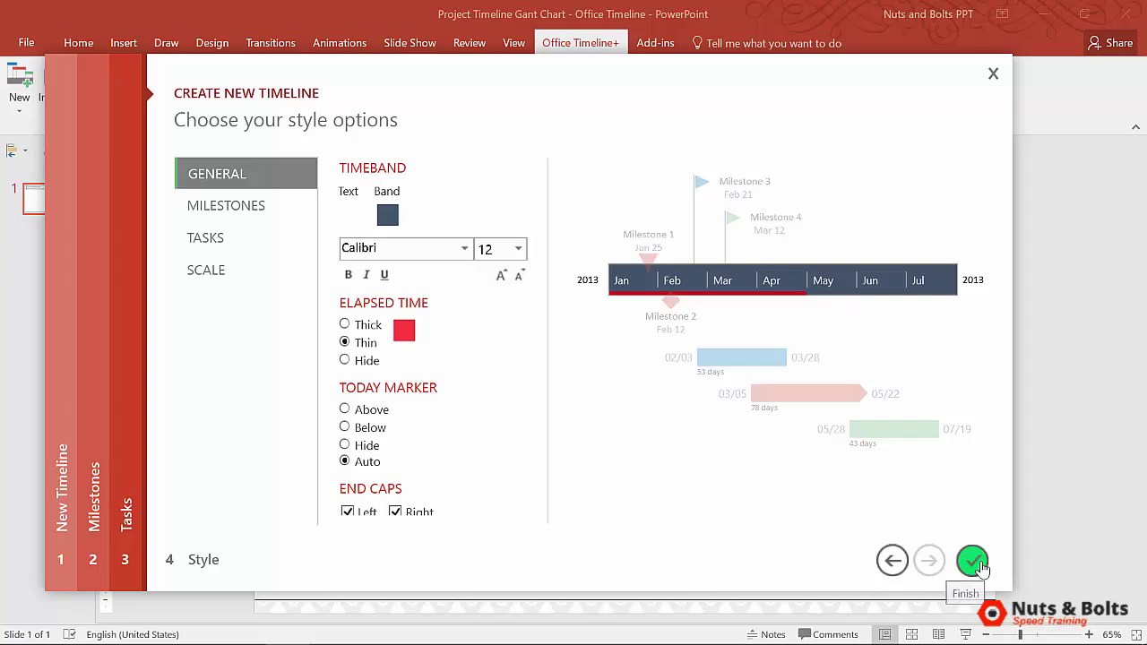
{"action": "left_click", "coordinate": [971, 561]}
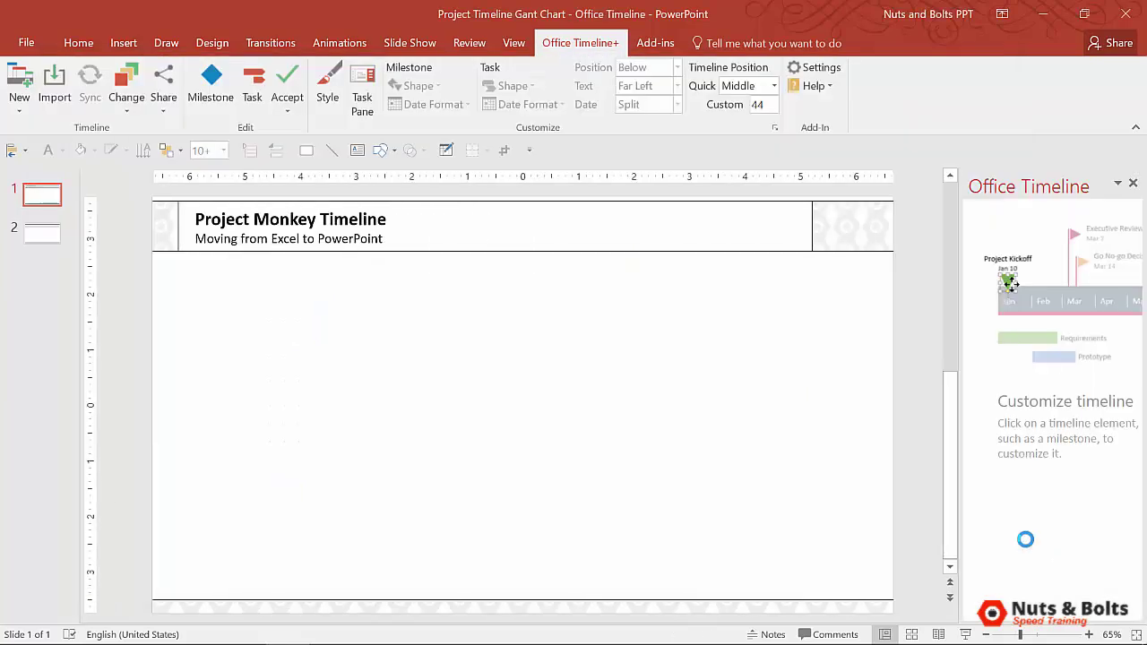
- Select the generated timeline shapes and close the Office Timeline side panel
{"action": "mouse_move", "coordinate": [109, 285]}
{"action": "left_mouse_down"}
{"action": "mouse_move", "coordinate": [861, 543]}
{"action": "mouse_move", "coordinate": [945, 589]}
{"action": "left_mouse_up"}
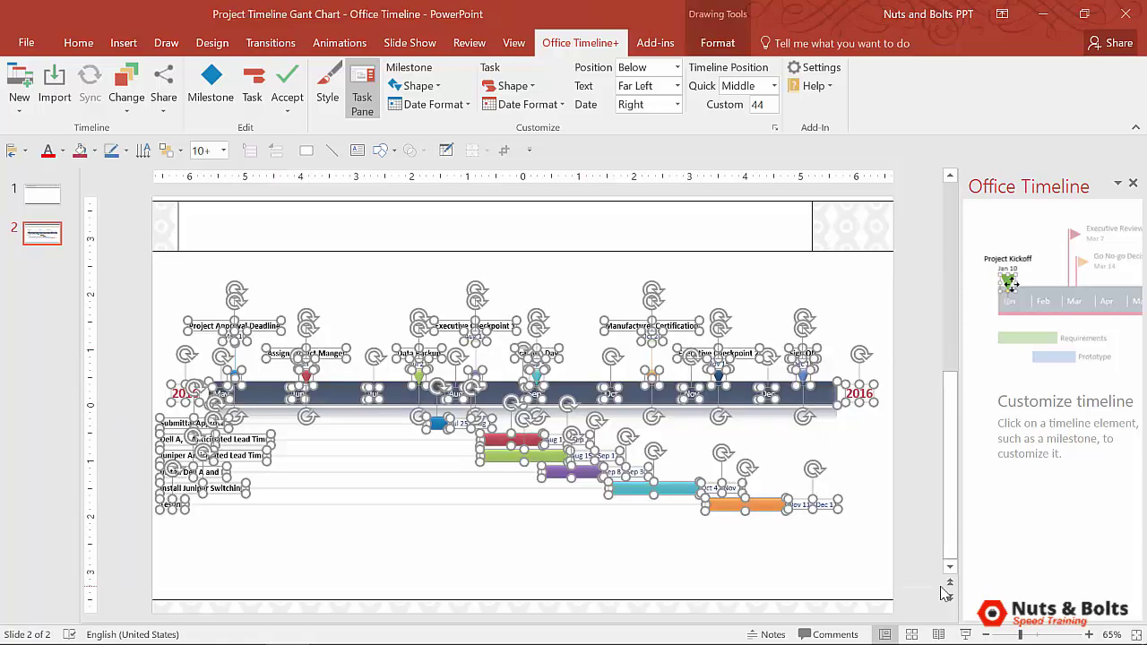
{"action": "left_click", "coordinate": [1133, 182]}
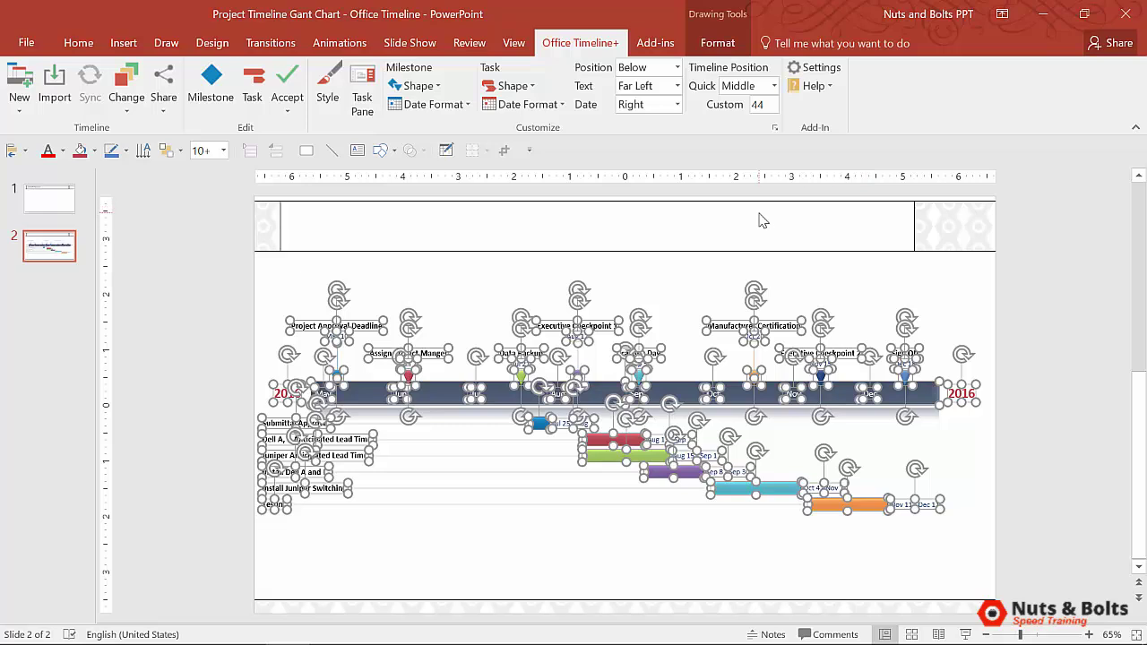
- Apply the Title w/ Footer layout to slide 2 and title it 'Project Monkey'
{"action": "left_click", "coordinate": [79, 42]}
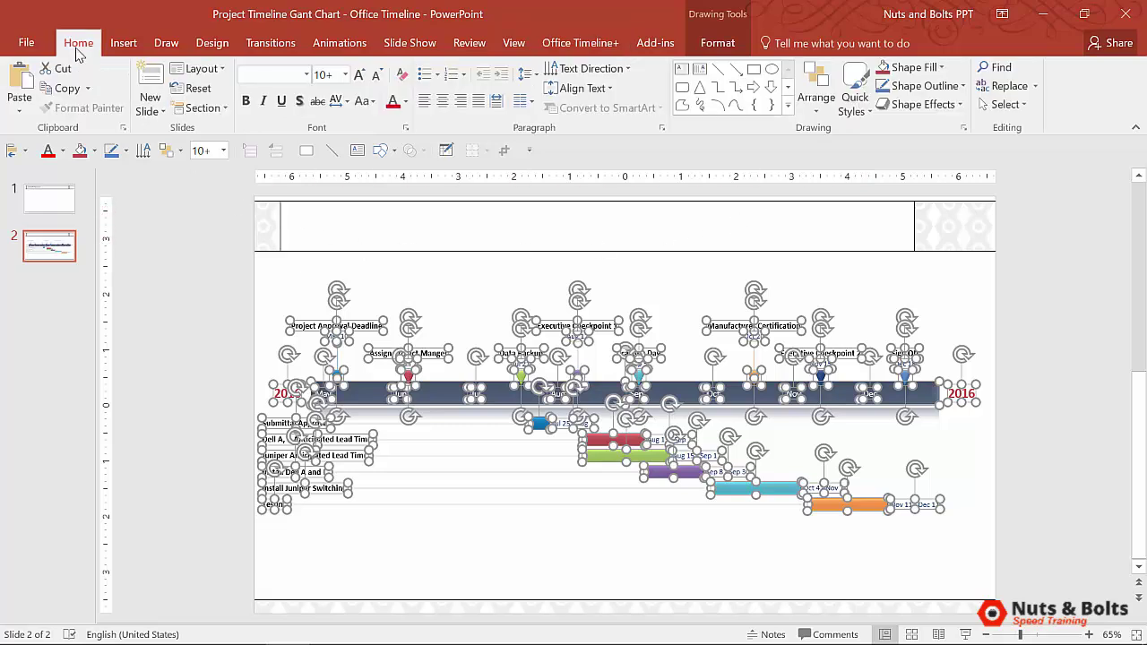
{"action": "left_click", "coordinate": [226, 69]}
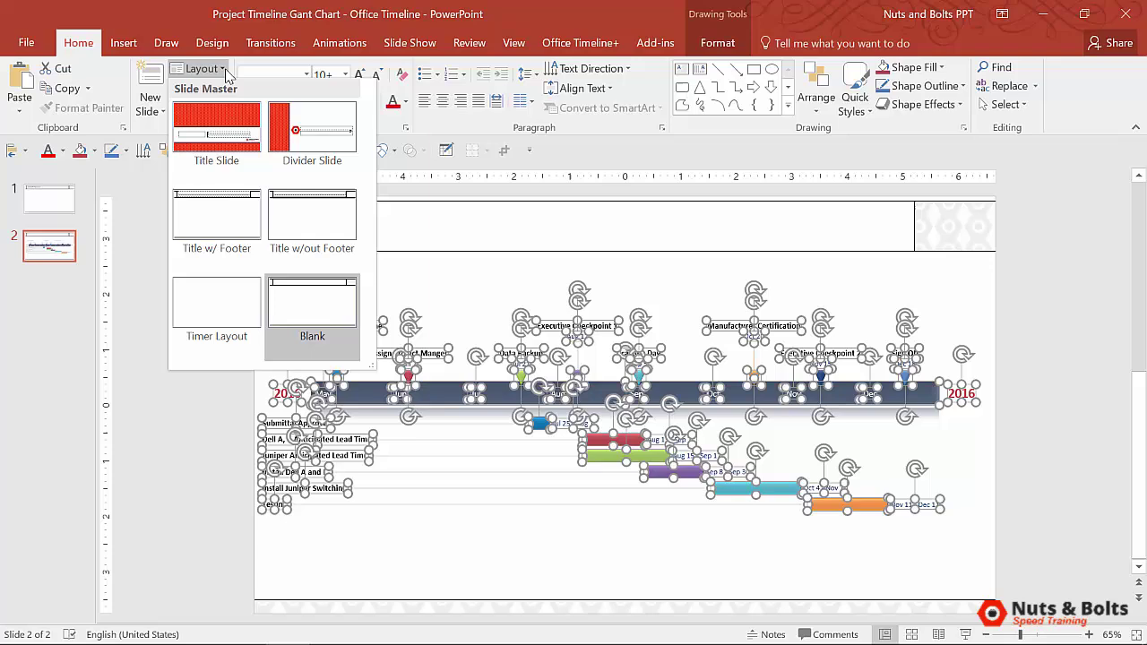
{"action": "left_click", "coordinate": [247, 222]}
{"action": "left_click", "coordinate": [326, 219]}
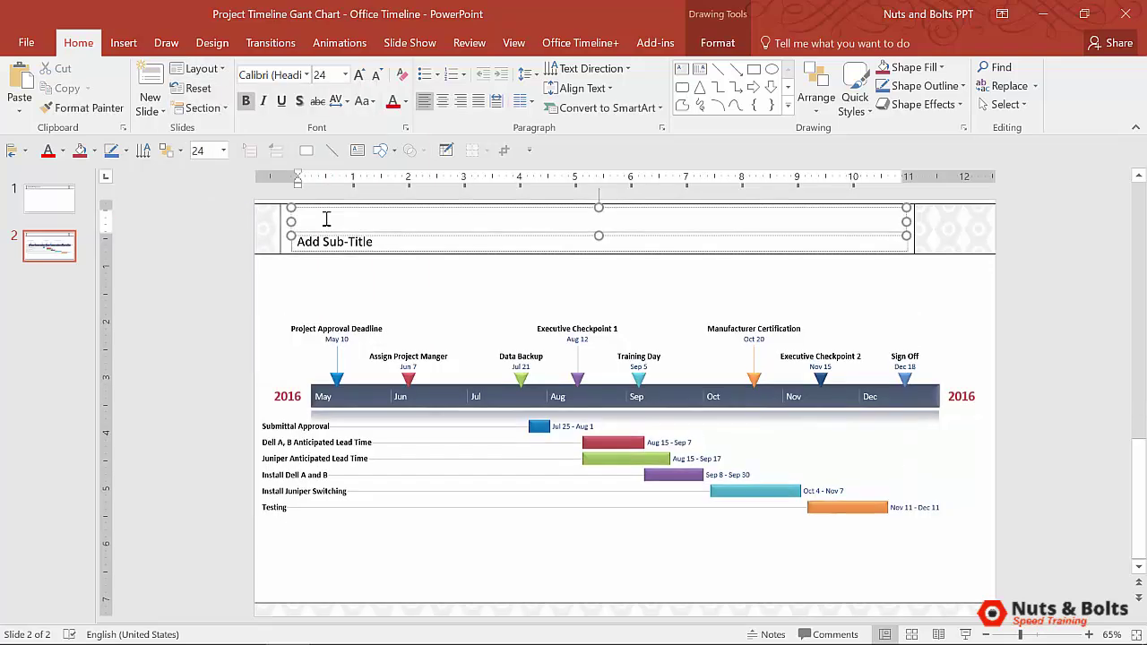
{"action": "type", "text": "Project Monkey"}
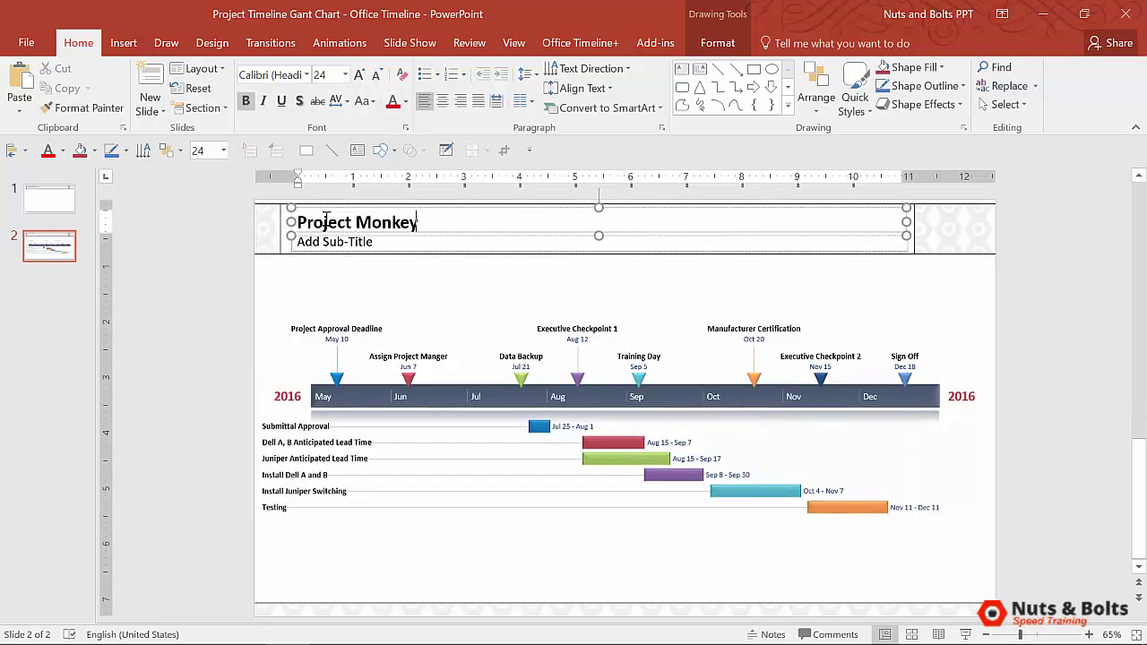
{"action": "key", "text": "Escape"}
{"action": "left_click", "coordinate": [910, 429]}
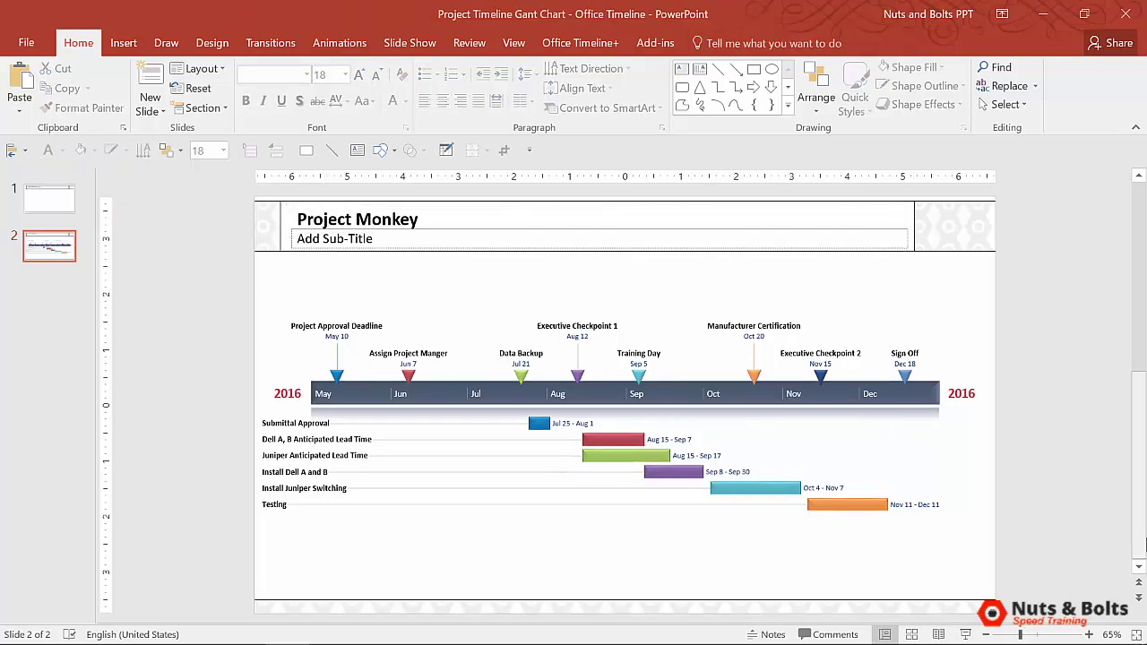
{"action": "mouse_move", "coordinate": [1042, 564]}
{"action": "left_mouse_down"}
{"action": "mouse_move", "coordinate": [582, 421]}
{"action": "mouse_move", "coordinate": [188, 276]}
{"action": "left_mouse_up"}
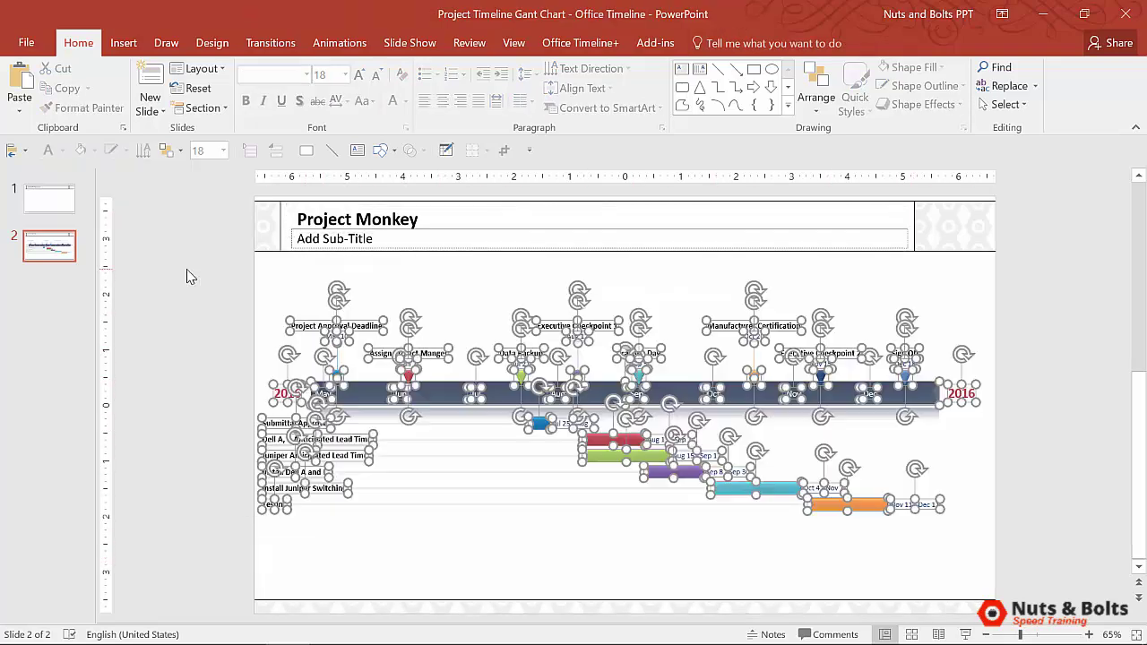
{"action": "left_click", "coordinate": [766, 537]}
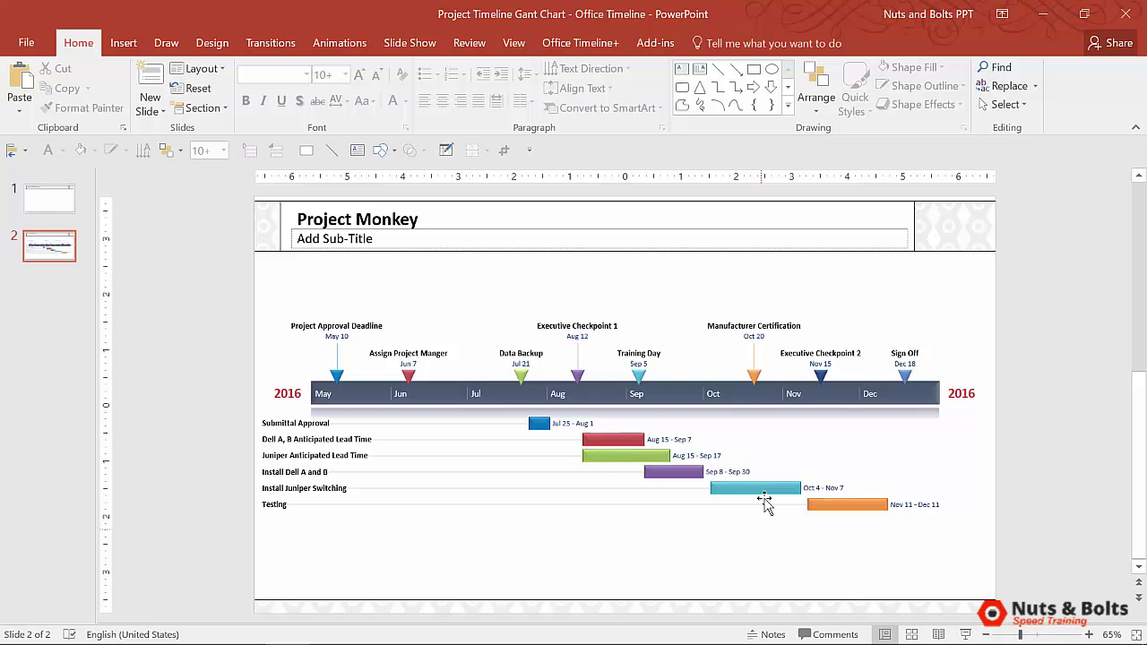
{"action": "left_click", "coordinate": [764, 489]}
{"action": "left_click", "coordinate": [815, 503], "text": "shift"}
{"action": "left_click_drag", "start_coordinate": [824, 514], "coordinate": [824, 569]}
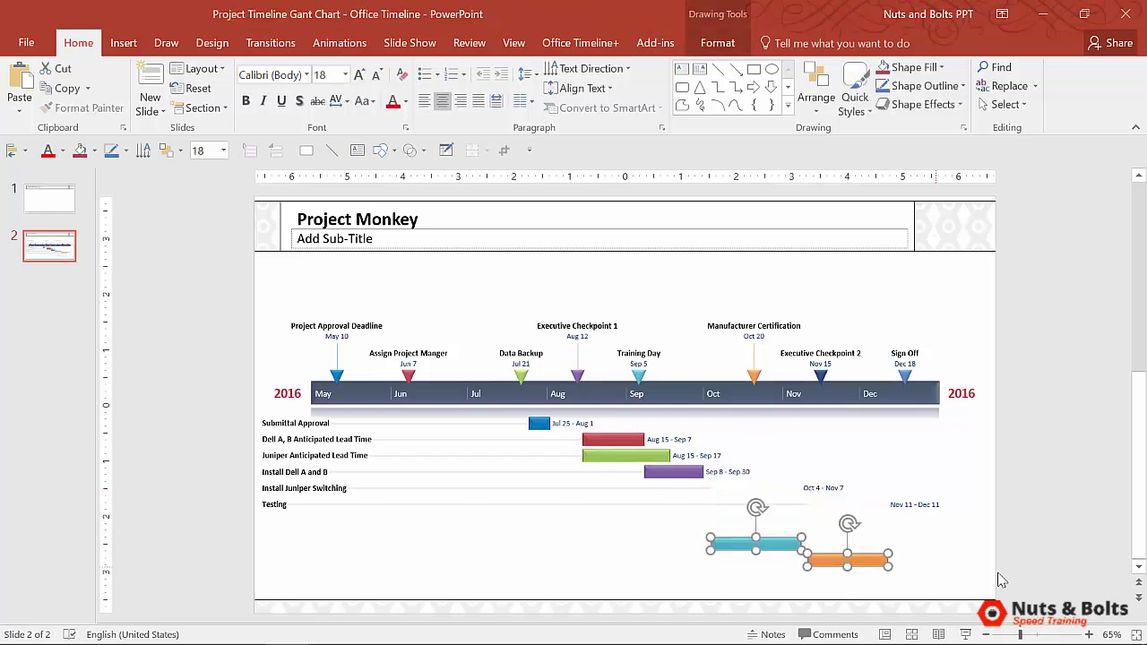
{"action": "key", "text": "ctrl+z"}
{"action": "left_click", "coordinate": [1053, 584]}
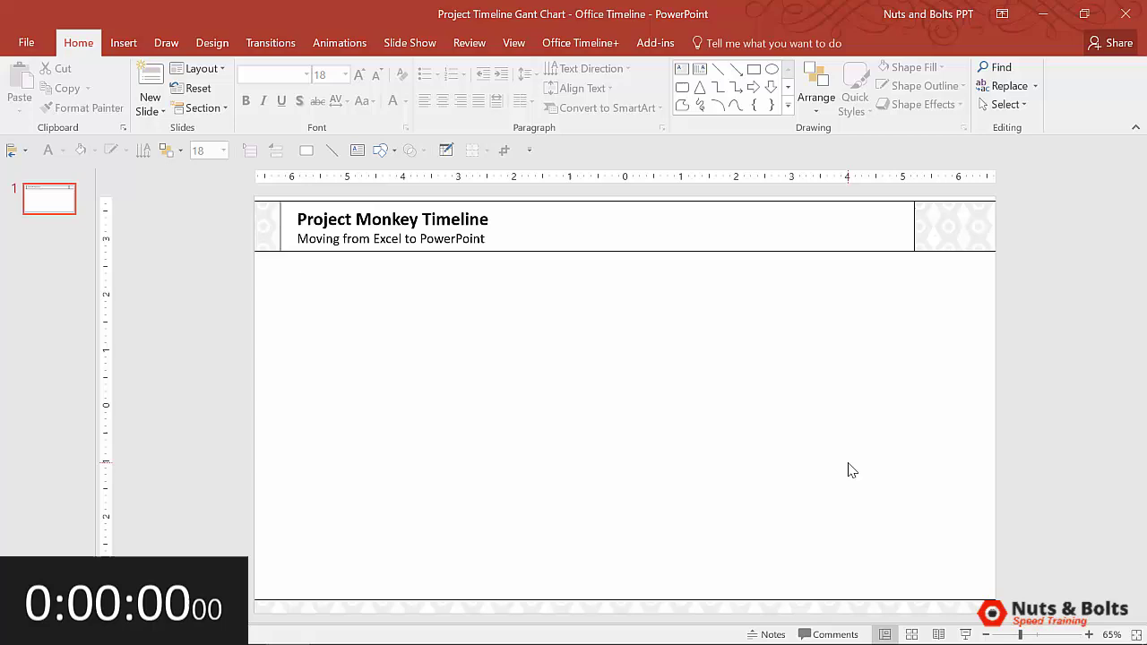
- Start a new Office Timeline using the Metro template
{"action": "left_click", "coordinate": [581, 43]}
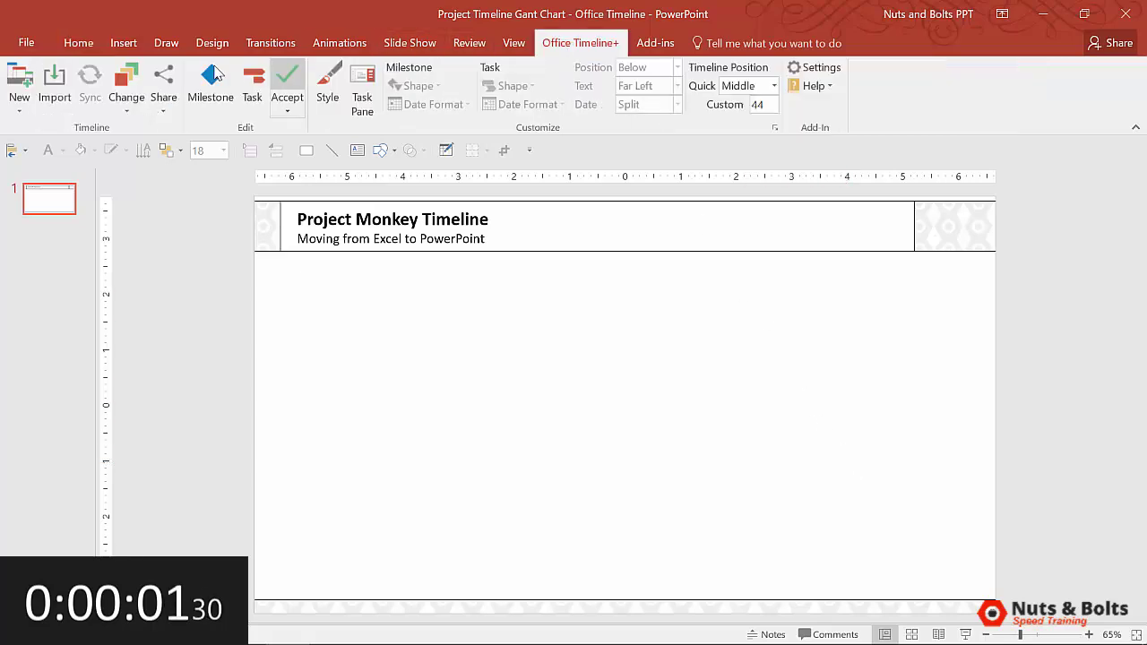
{"action": "left_click", "coordinate": [20, 76]}
{"action": "double_click", "coordinate": [588, 443]}
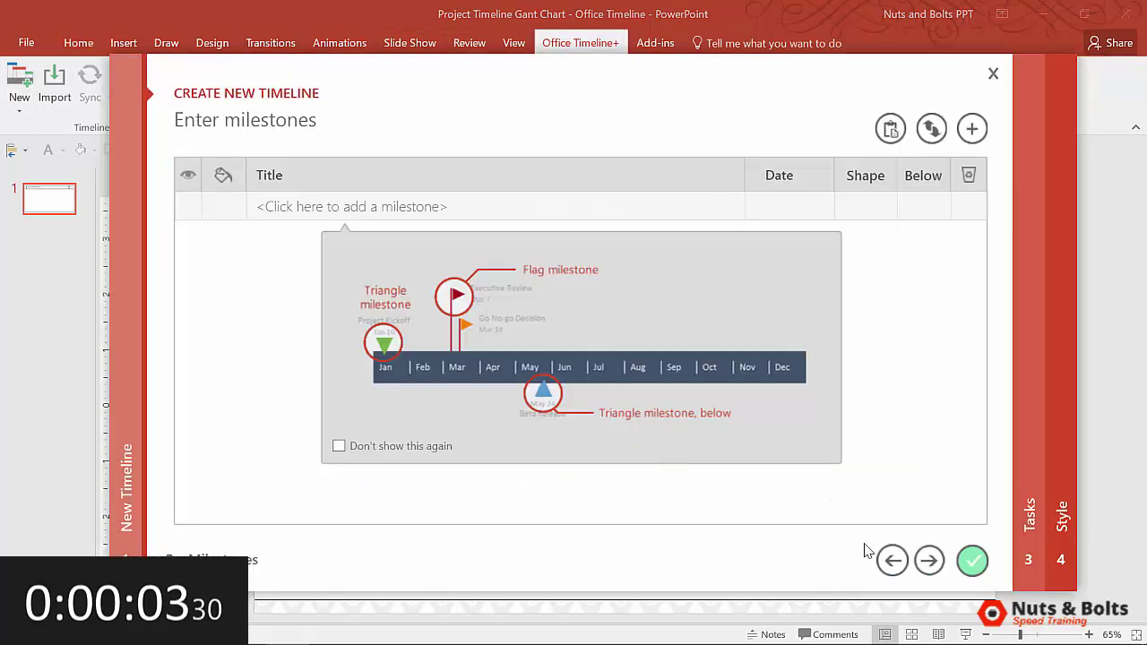
- Copy milestones B7:C14 from Excel and paste them as the timeline's eight milestones
{"action": "key", "text": "alt+Tab"}
{"action": "left_click_drag", "start_coordinate": [81, 300], "coordinate": [183, 420]}
{"action": "key", "text": "ctrl+c"}
{"action": "key", "text": "alt+Tab"}
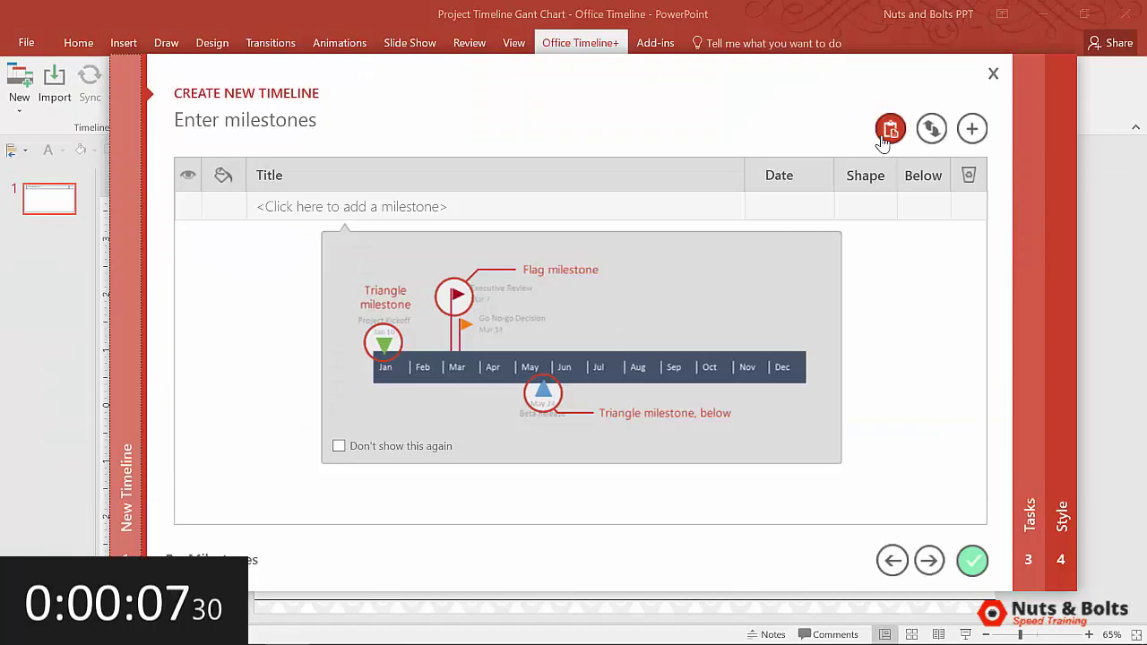
{"action": "left_click", "coordinate": [890, 129]}
{"action": "left_click", "coordinate": [929, 560]}
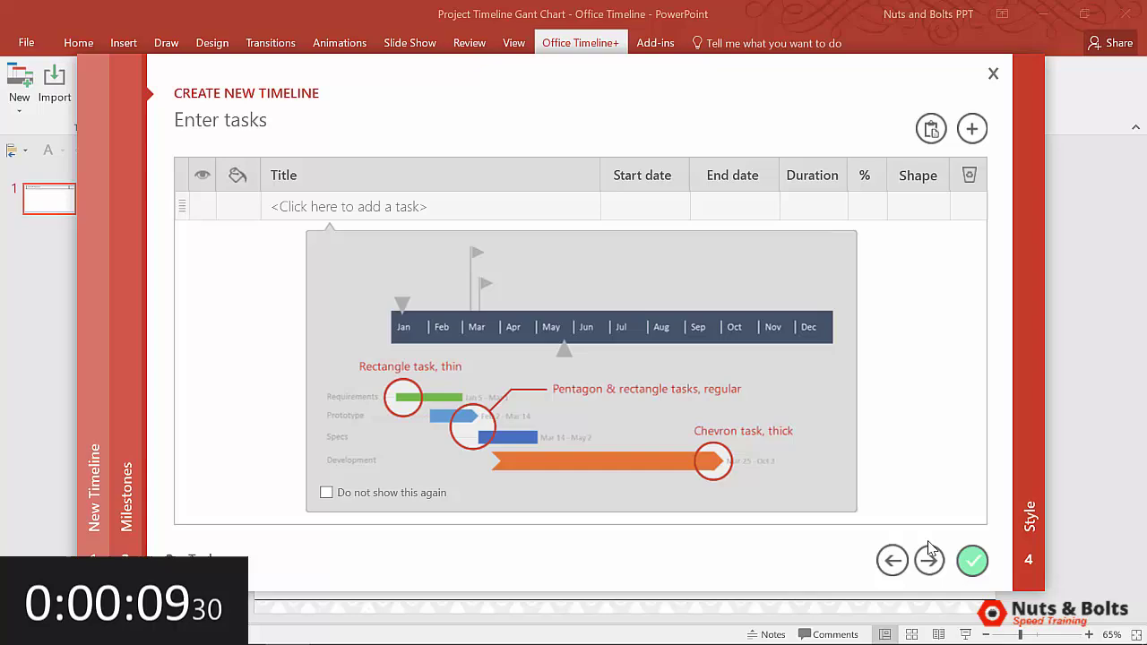
- Copy tasks E7:G13 from Excel, paste them, delete the empty seventh row, and finish the timeline
{"action": "key", "text": "alt+Tab"}
{"action": "left_click_drag", "start_coordinate": [376, 300], "coordinate": [563, 411]}
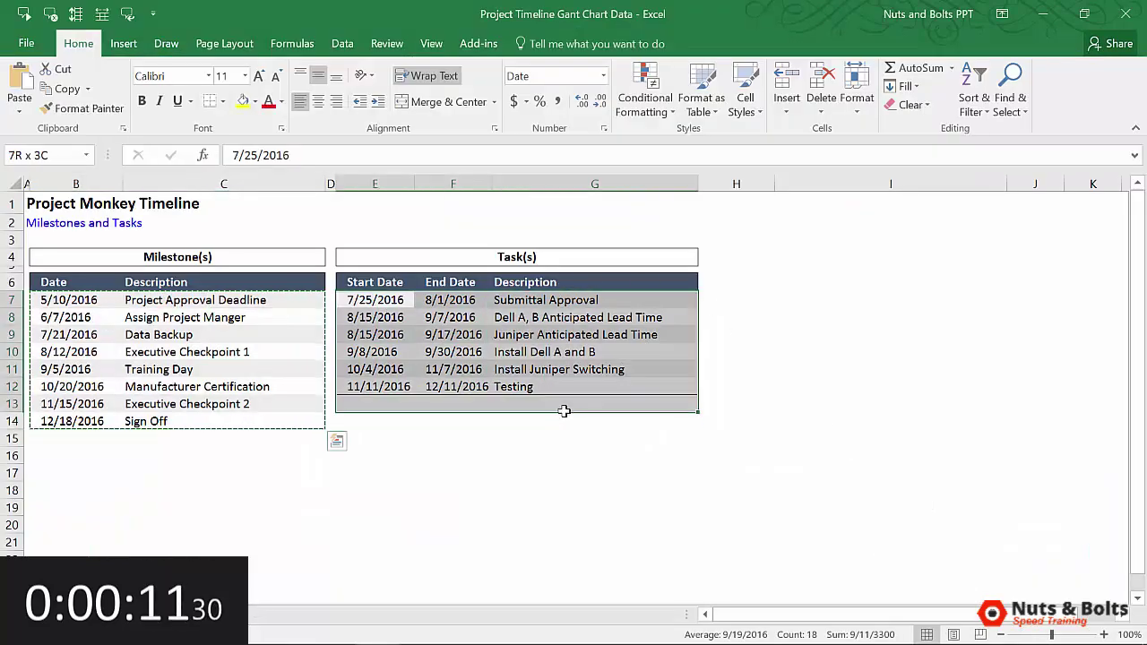
{"action": "key", "text": "ctrl+c"}
{"action": "key", "text": "alt+Tab"}
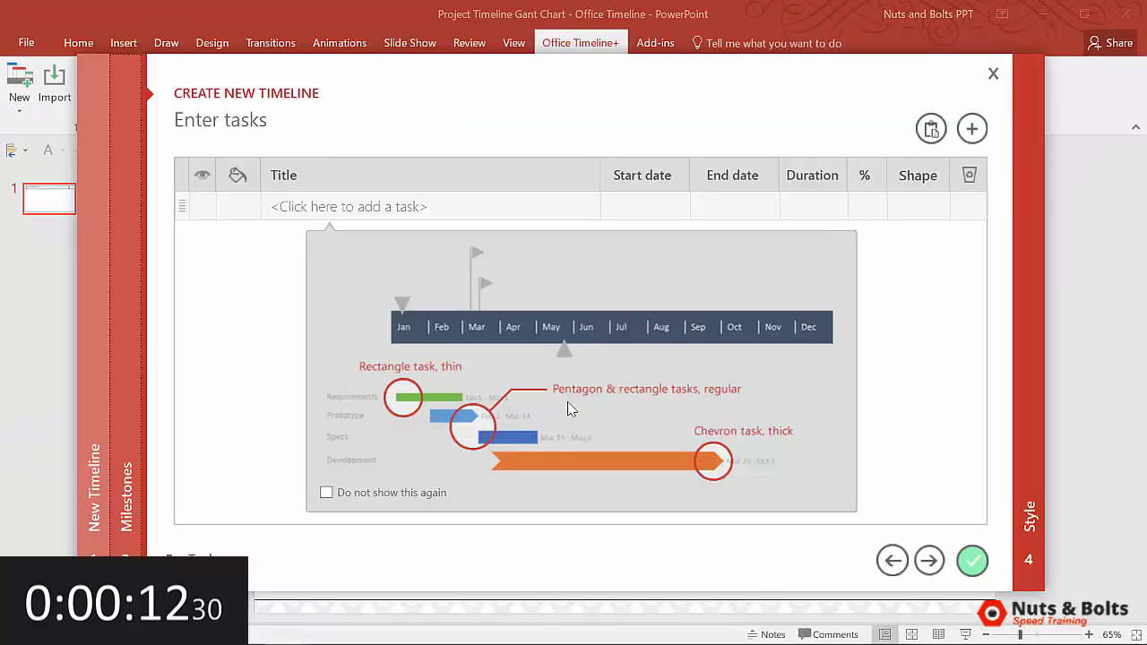
{"action": "left_click", "coordinate": [930, 128]}
{"action": "left_click", "coordinate": [968, 378]}
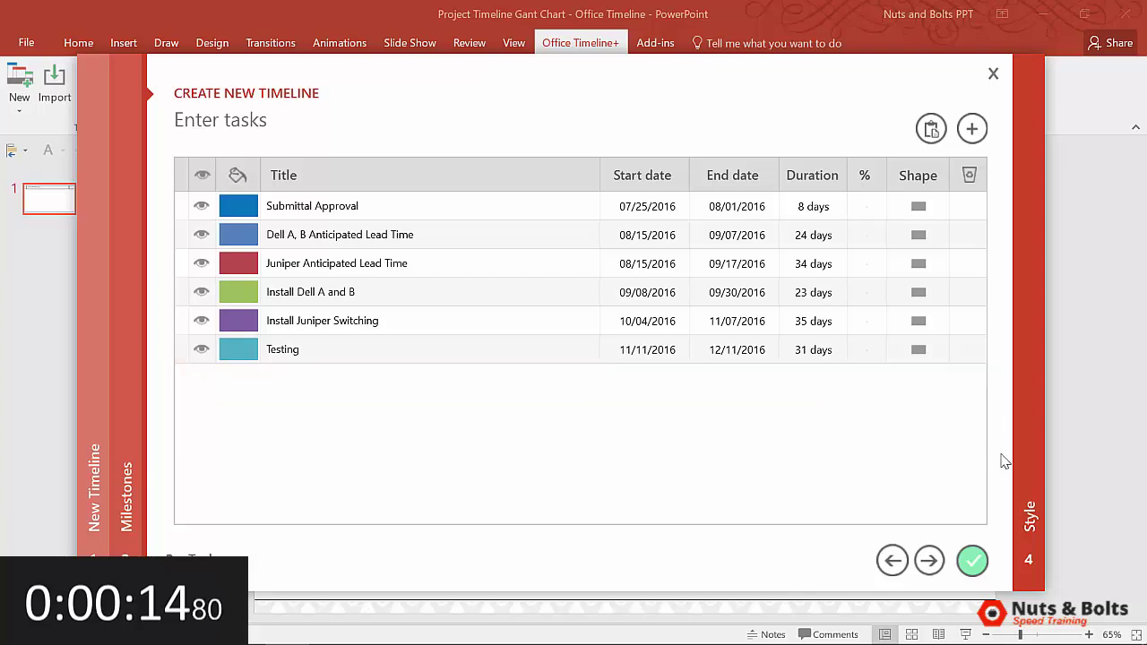
{"action": "left_click", "coordinate": [971, 560]}
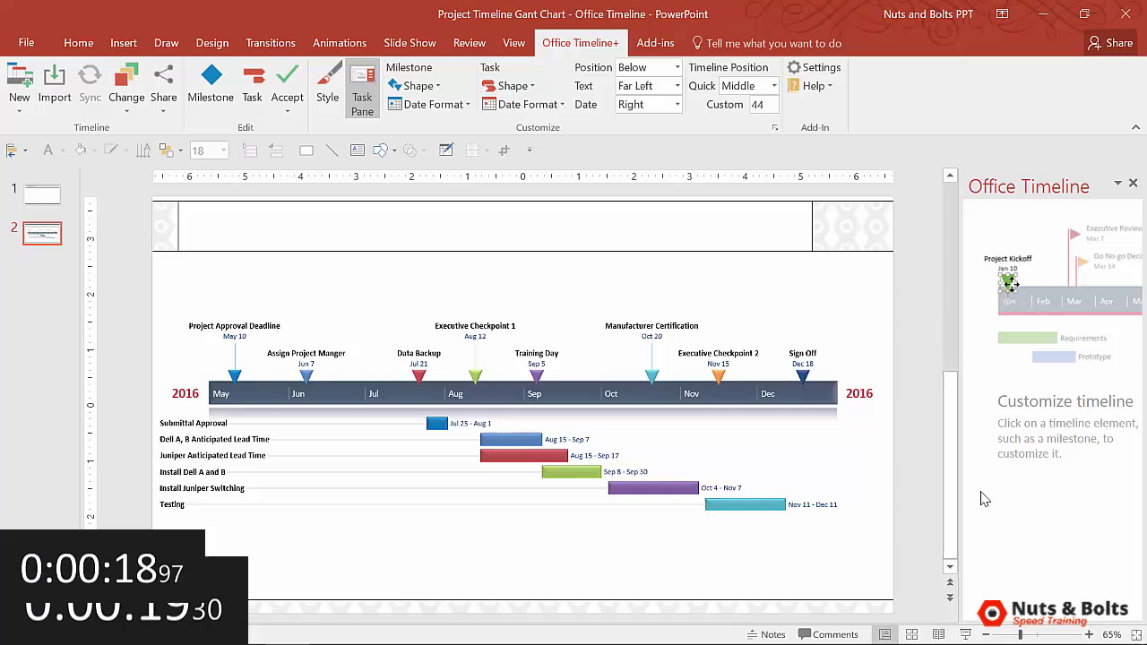
- Switch the rebuilt slide 2 to Title w/ Footer layout and enter the title 'Project Monkey'
{"action": "left_click", "coordinate": [77, 42]}
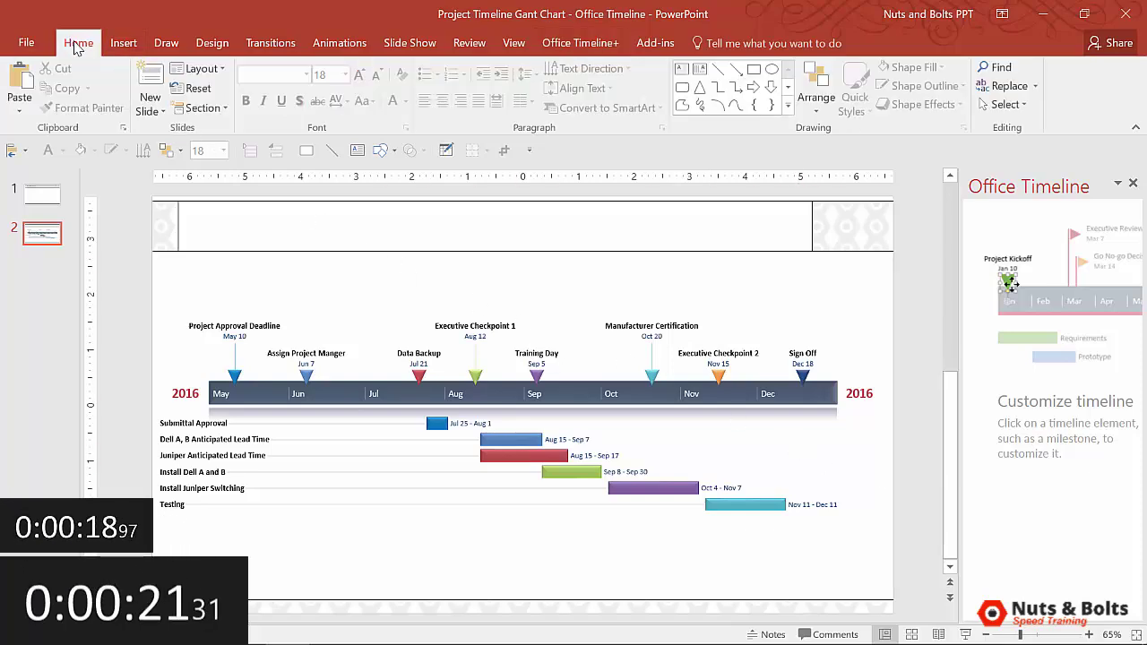
{"action": "left_click", "coordinate": [197, 68]}
{"action": "left_click", "coordinate": [241, 215]}
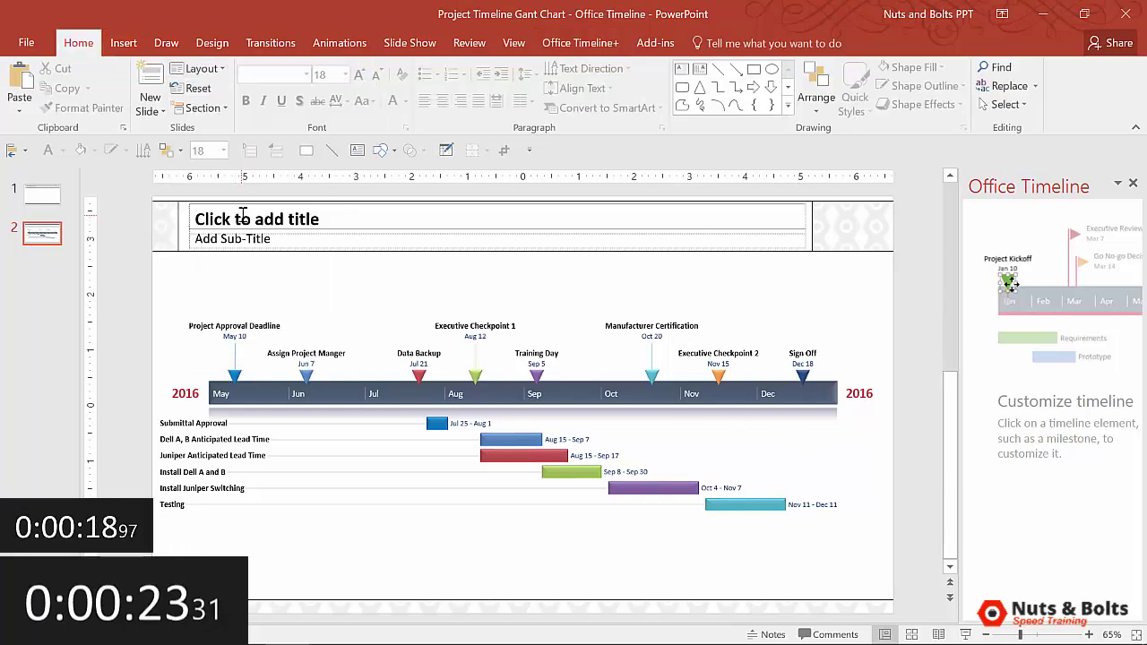
{"action": "left_click", "coordinate": [240, 215]}
{"action": "type", "text": "Project Monkey"}
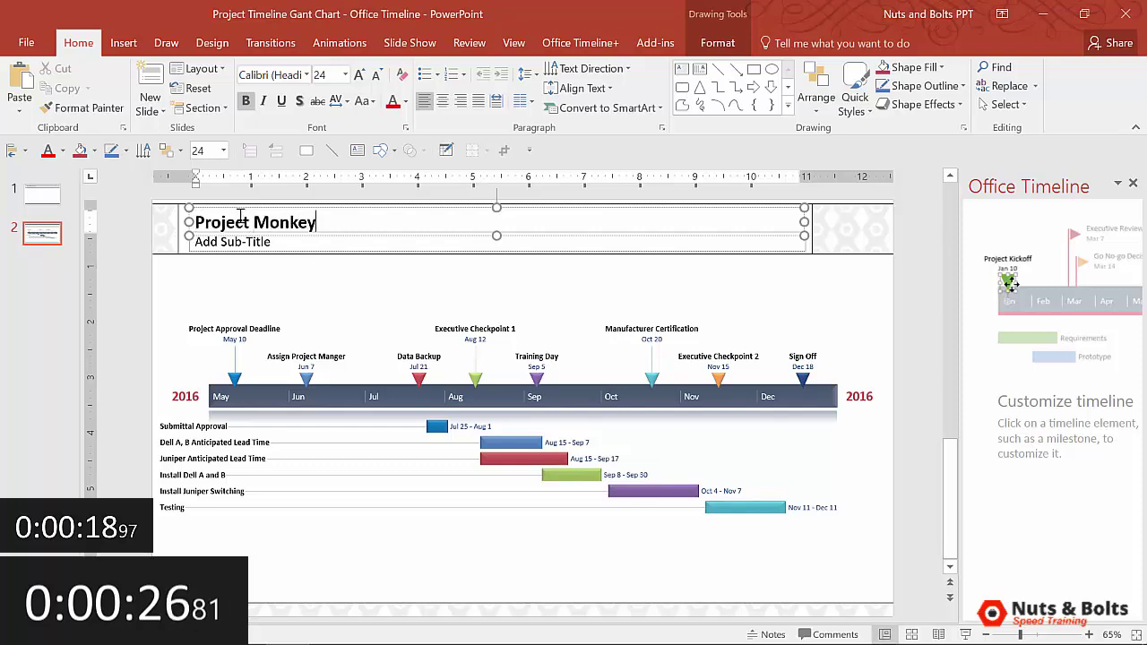
{"action": "key", "text": "Escape"}
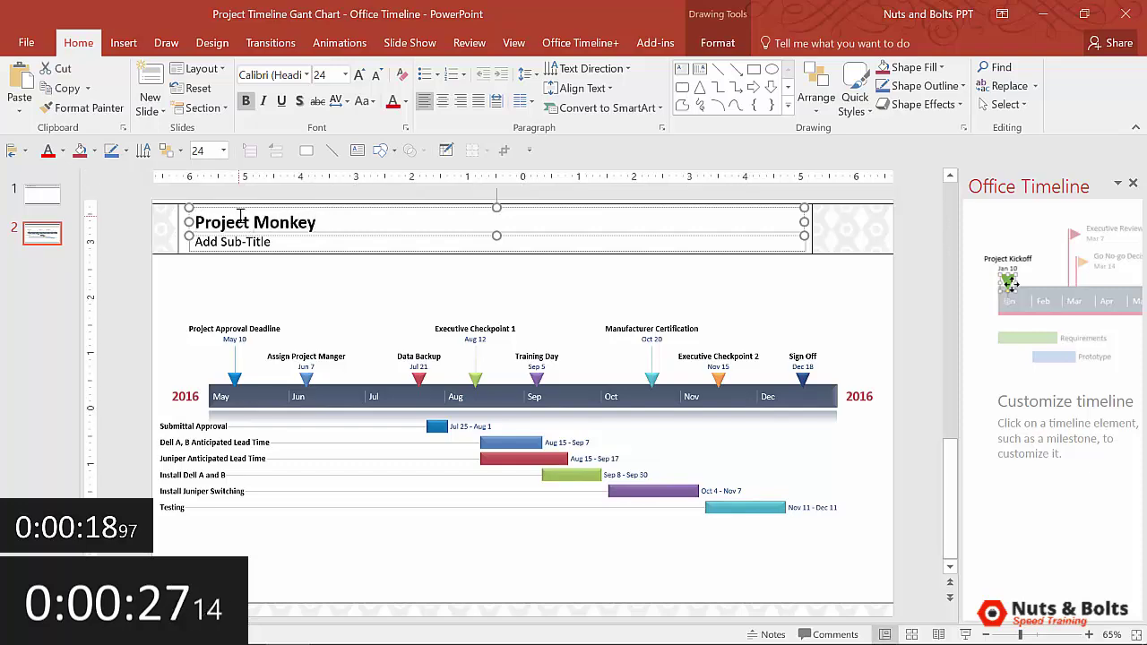